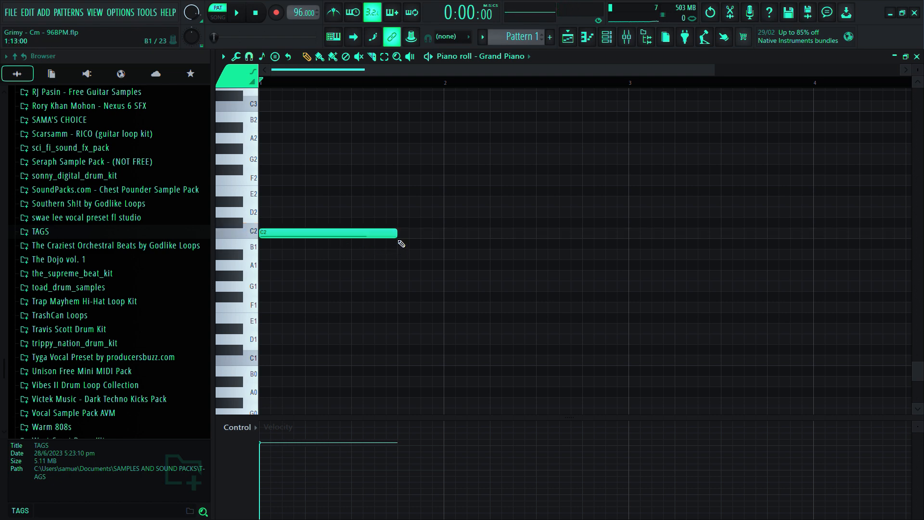
- Add a G1 bass note directly after the C2 note, extend it to the start of bar 3, and play the pattern
scroll(388, 223, "up", 2, "ctrl")
mouse_move(412, 202)
left_mouse_down()
mouse_move(441, 221)
mouse_move(441, 297)
mouse_move(611, 308)
mouse_move(497, 309)
left_mouse_up()
scroll(438, 295, "down", 3, "ctrl")
key("space")
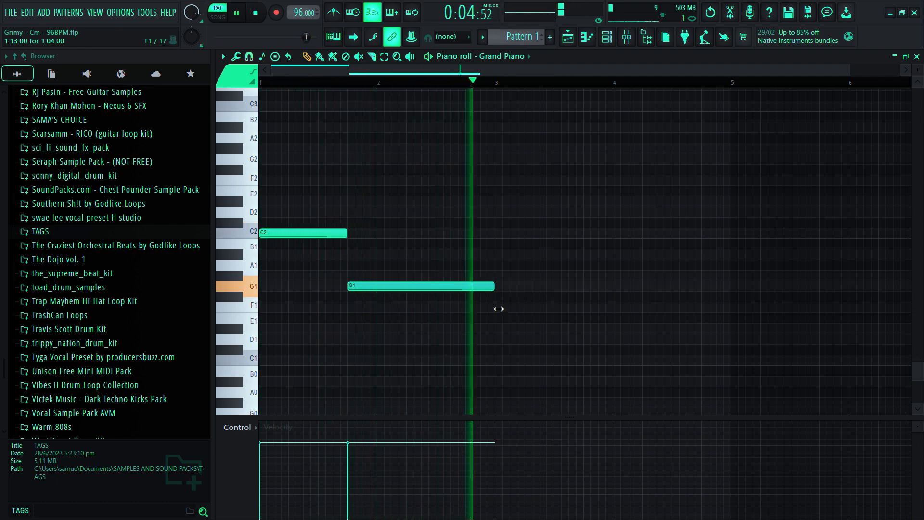
key("space")
- Add a C2 note at bar 3 and a D#2 note right after it, extending the D#2 to the start of bar 5
left_click(499, 234)
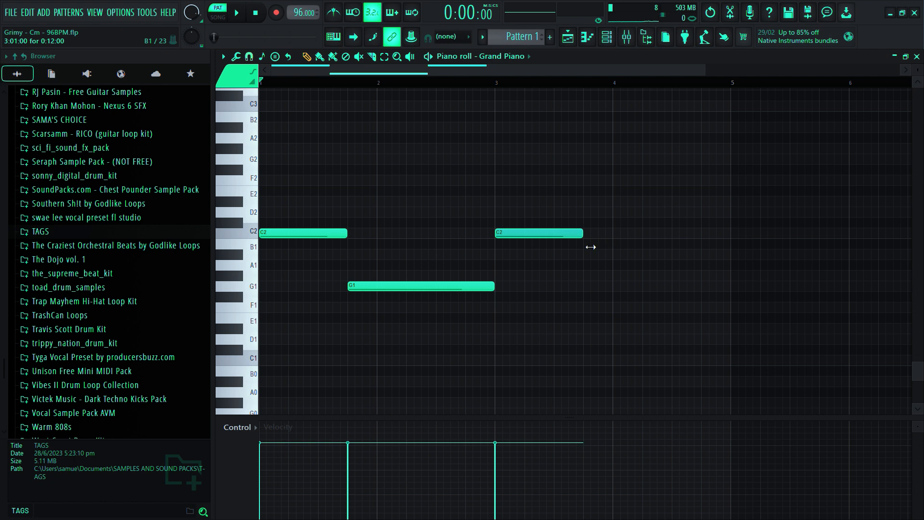
left_click(585, 202)
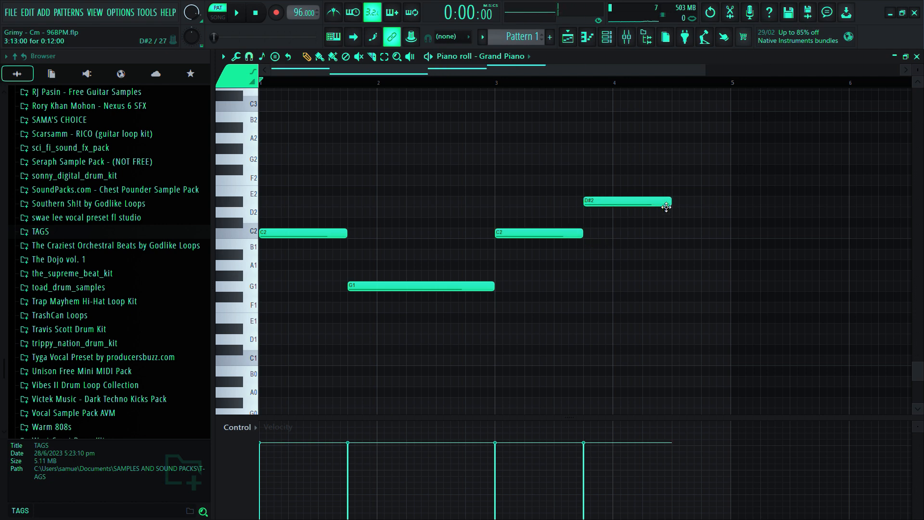
key("space")
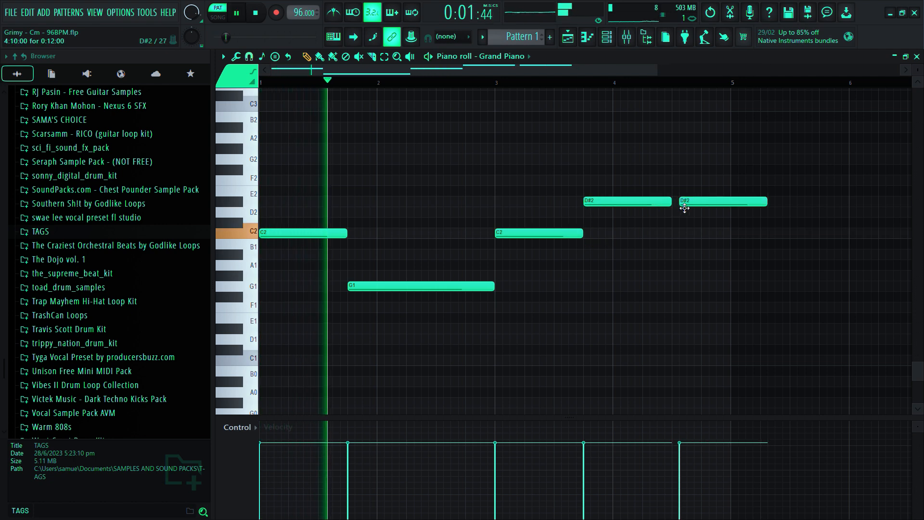
left_click_drag(674, 203, 730, 203)
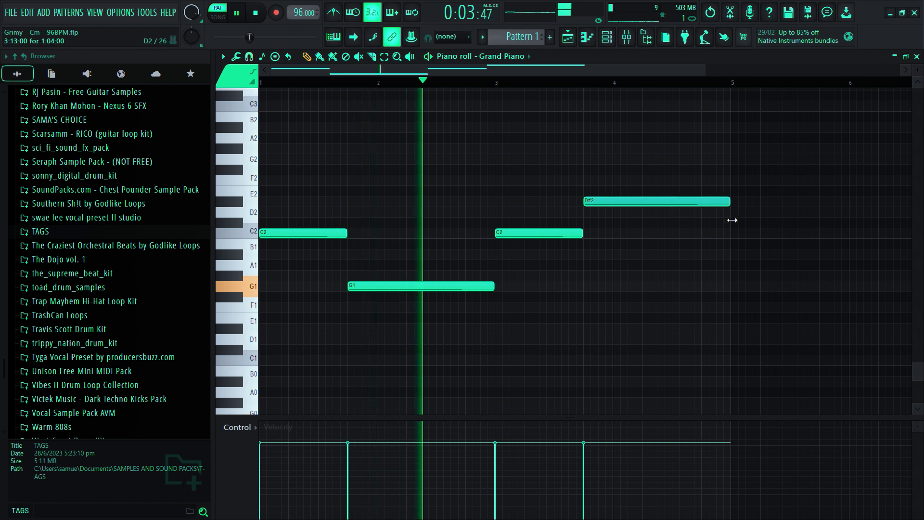
scroll(509, 275, "down", 2)
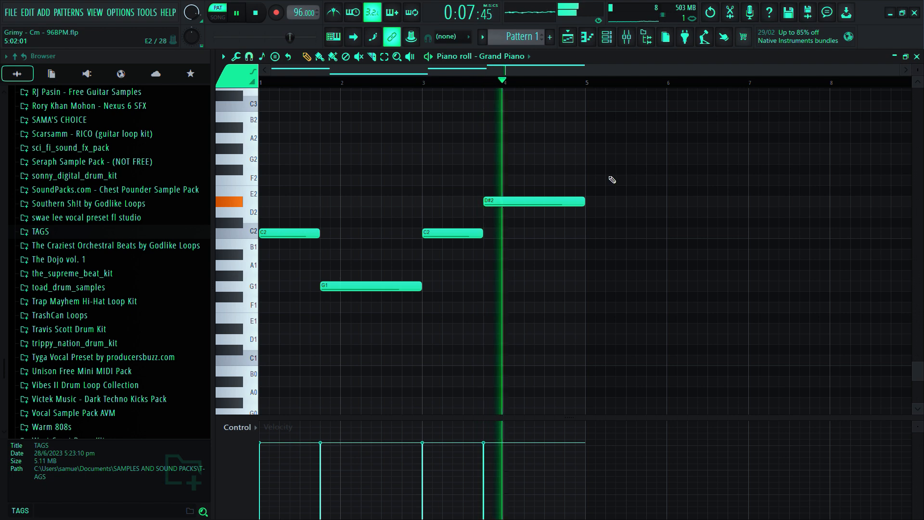
- Lower the Keys mixer track's volume to -7.6 dB while the pattern plays
left_click(607, 37)
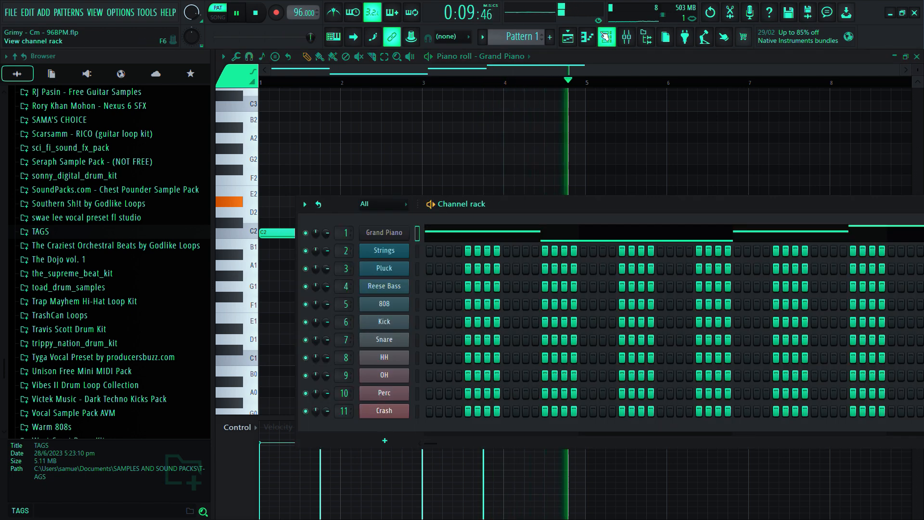
key("space")
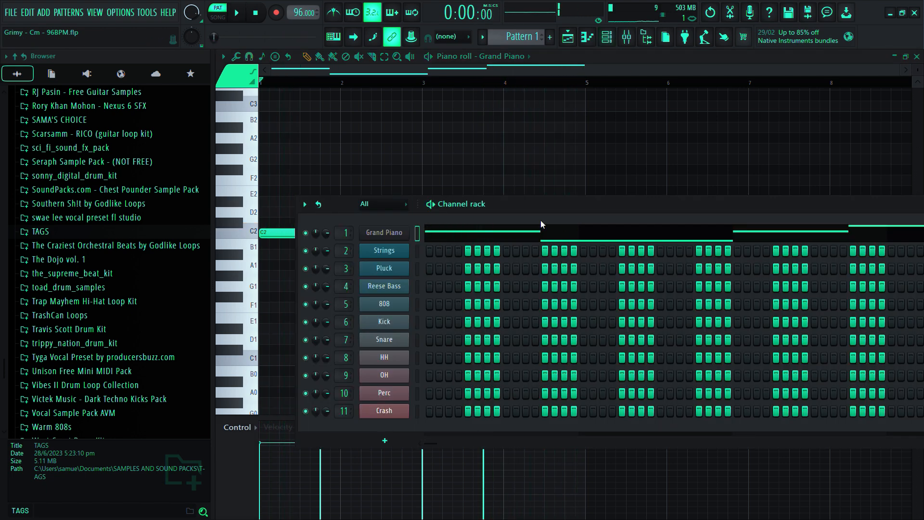
left_click(626, 37)
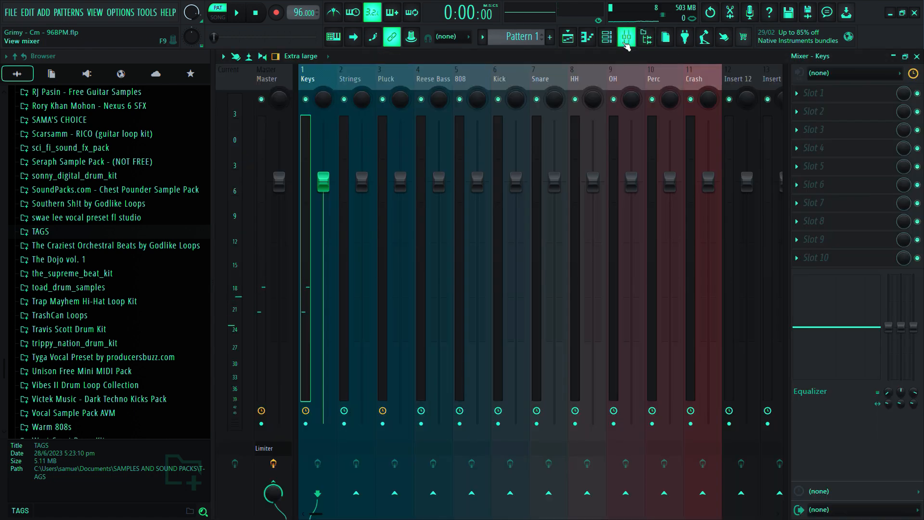
key("space")
left_click_drag(323, 182, 323, 258)
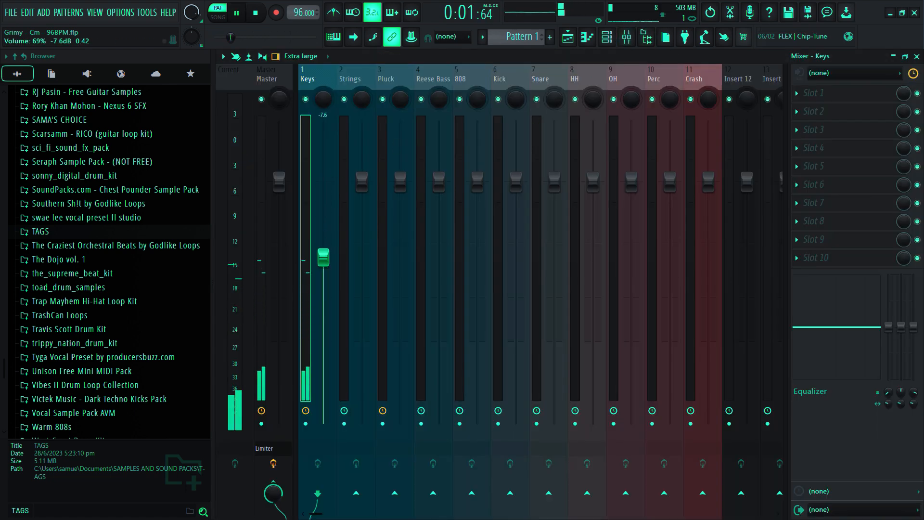
- Move the channel rack window slightly upward and return to the Grand Piano's piano roll
left_click(587, 37)
left_click(607, 37)
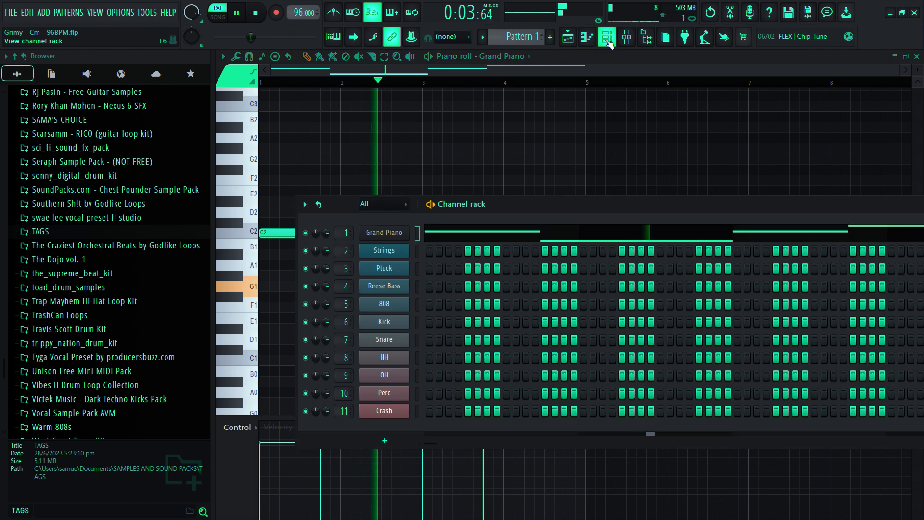
left_click_drag(489, 203, 502, 172)
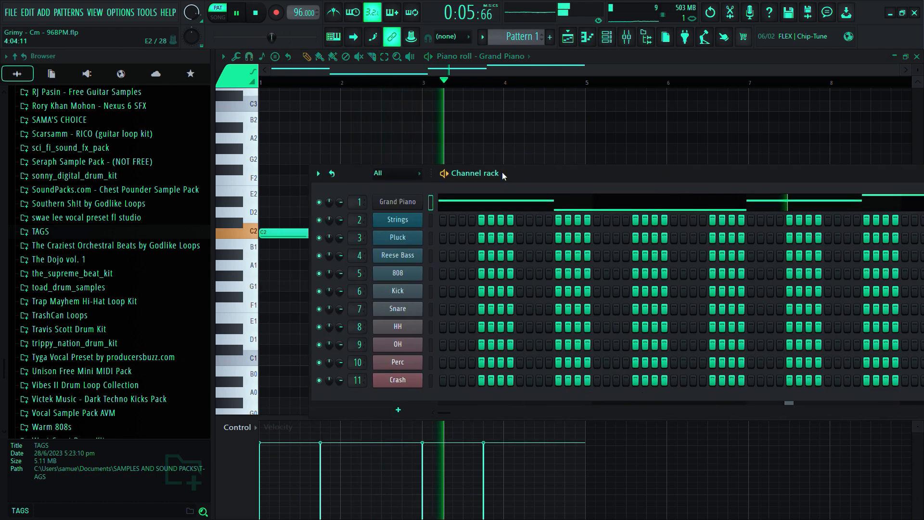
left_click(586, 38)
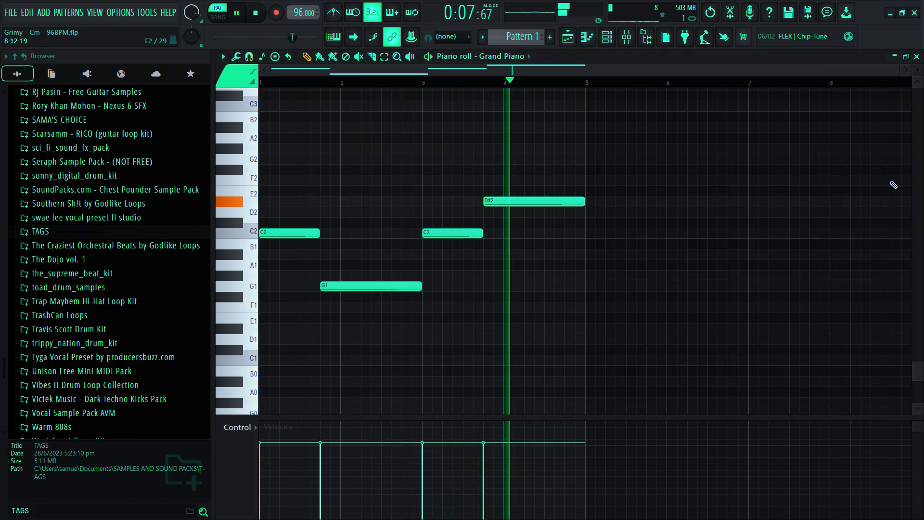
- Place a C4 note at the start of bar 1, shorten it to two steps, and raise it two octaves to C6
left_click_drag(914, 368, 914, 318)
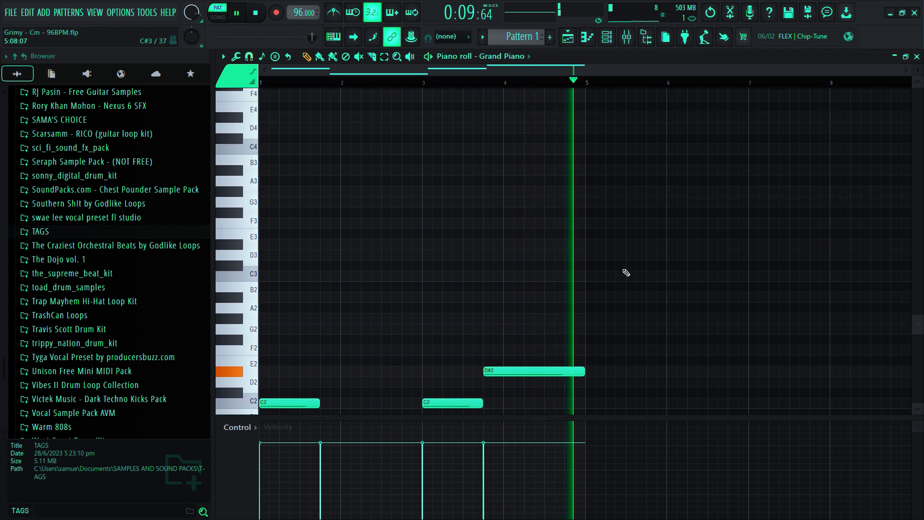
key("space")
scroll(280, 163, "up", 4)
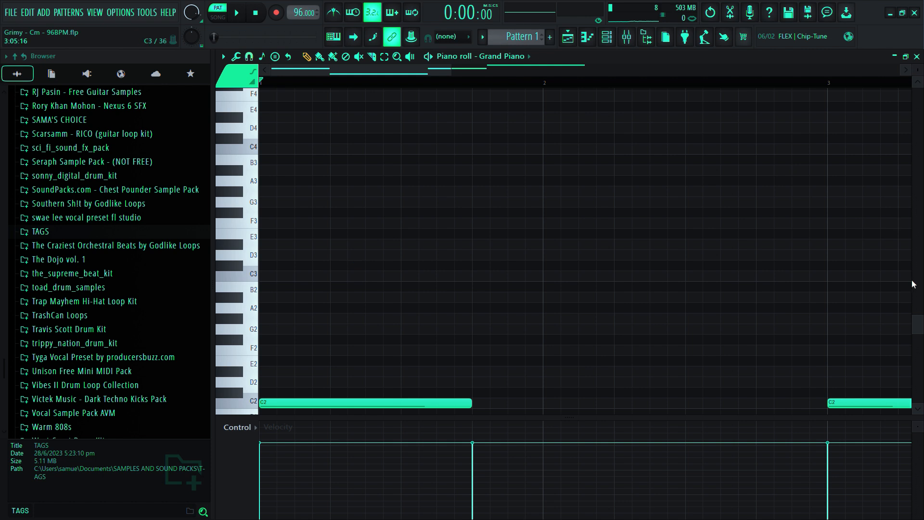
left_click_drag(918, 325, 918, 309)
left_click(266, 206)
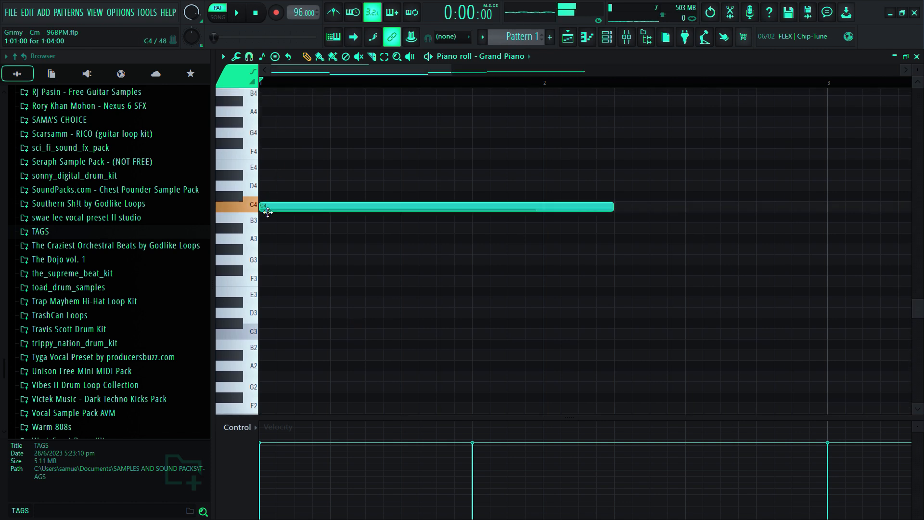
left_click_drag(620, 206, 296, 222)
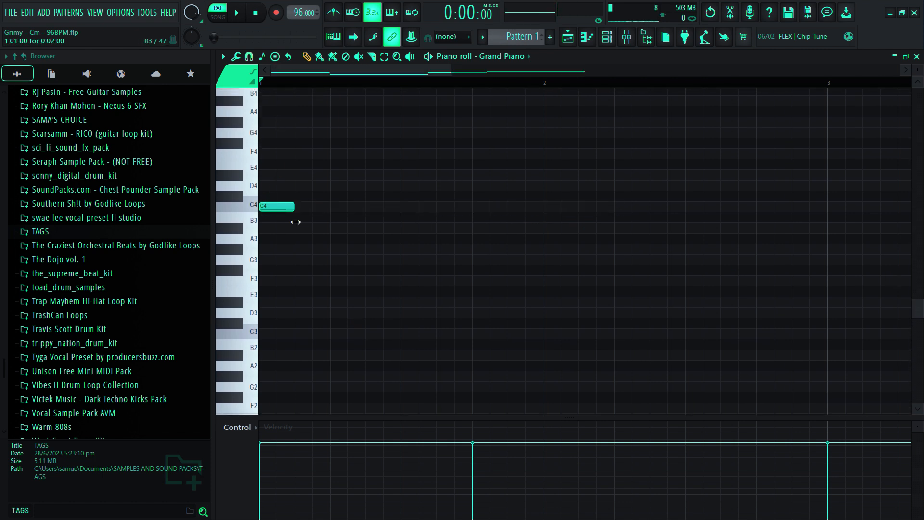
key("ctrl+Up")
key("ctrl+Up")
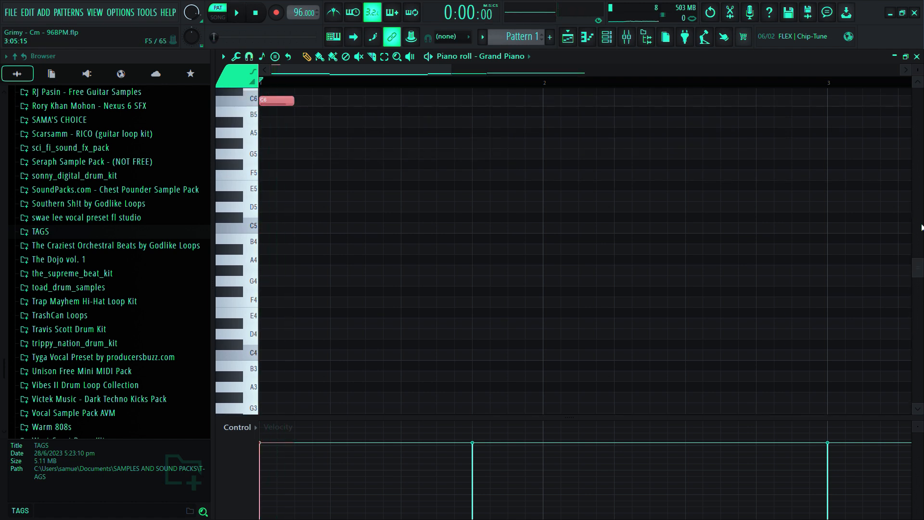
- Add two-step G#5, G5 and D#6 notes in sequence after the C6 note and play the melody
left_click_drag(922, 274, 916, 255)
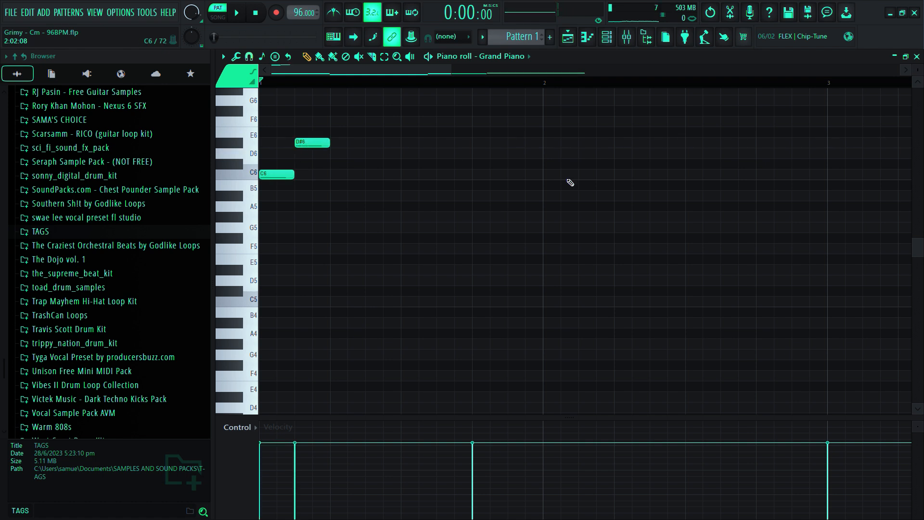
left_click_drag(919, 250, 919, 249)
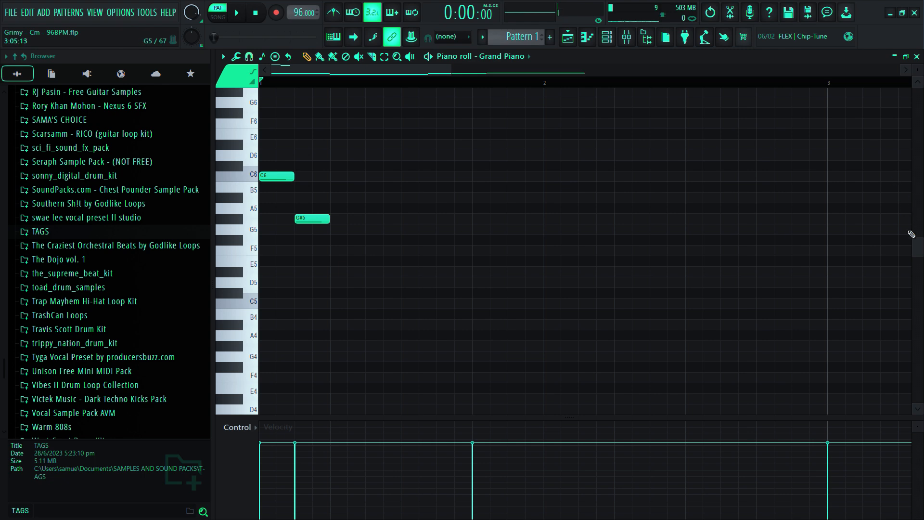
scroll(912, 234, "down", 10)
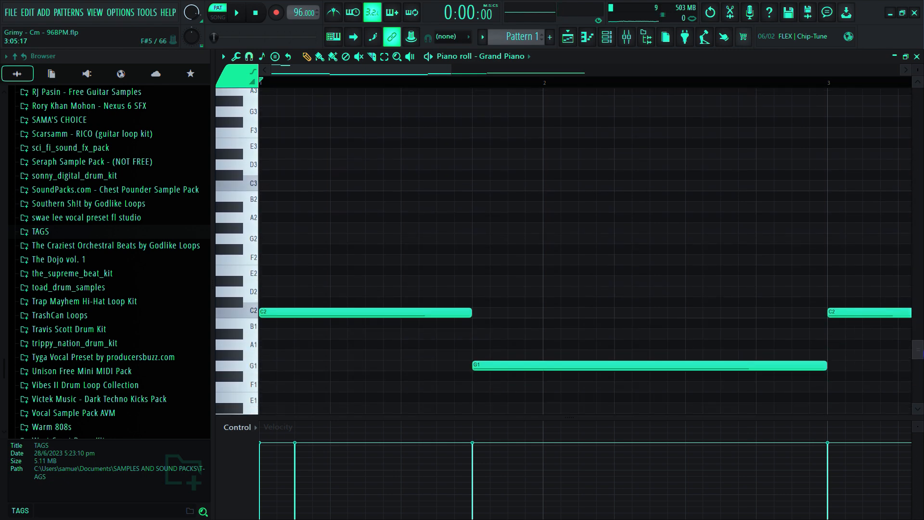
scroll(893, 259, "up", 10)
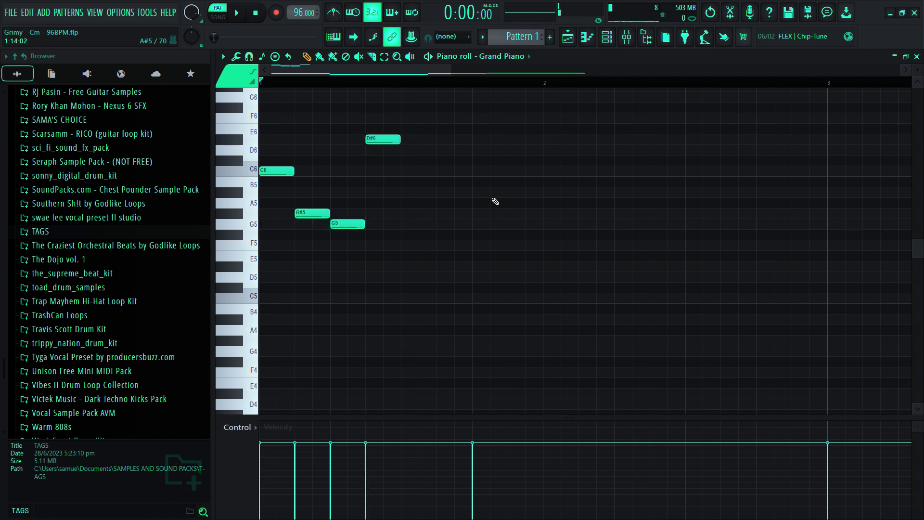
key("space")
key("space")
- Duplicate the four melody notes into the second half of bar 1 and play the pattern
left_click_drag(450, 274, 258, 114)
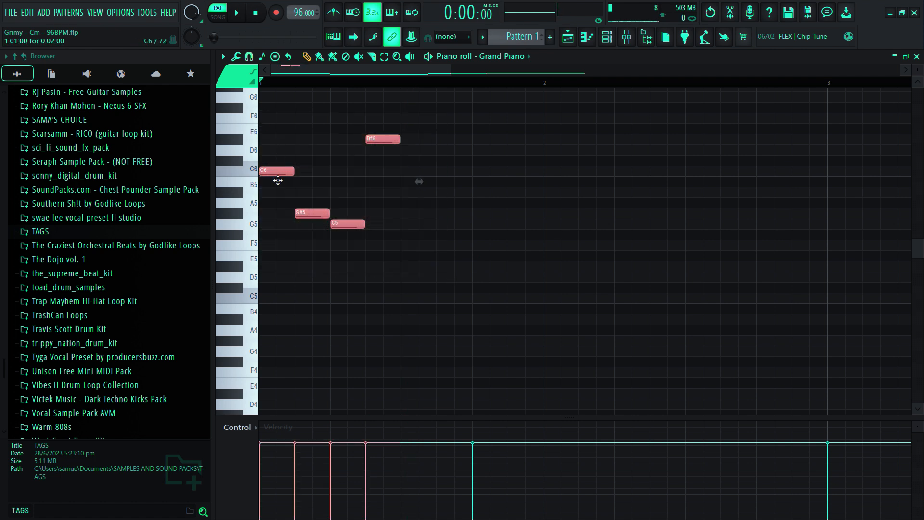
left_click_drag(278, 181, 419, 246)
scroll(419, 245, "down", 2)
key("space")
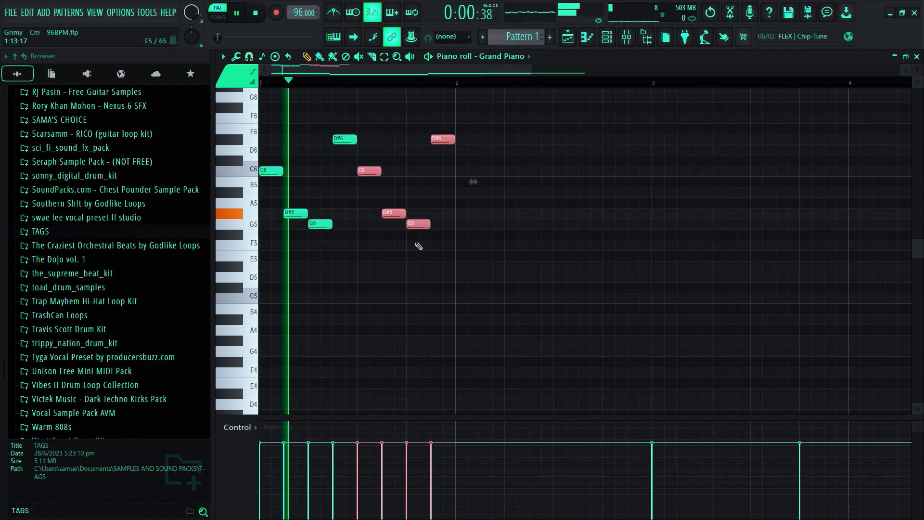
- Repeat the one-bar melody in bar 2, and duplicate both bars across bars 3 and 4
left_click_drag(526, 260, 259, 114)
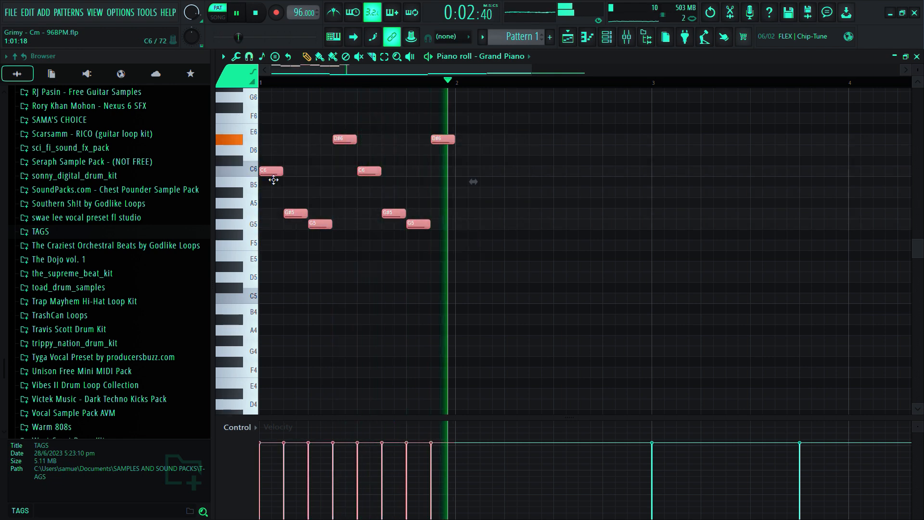
key("ctrl+b")
scroll(468, 266, "down", 2)
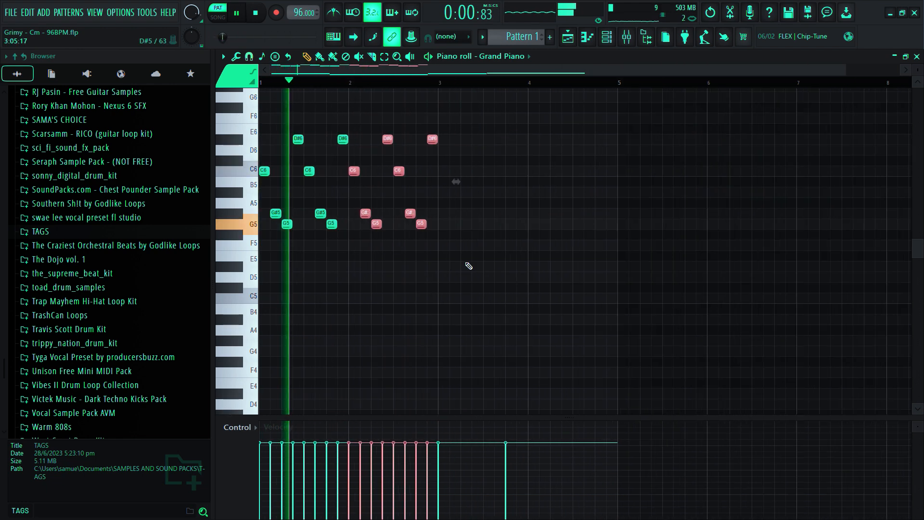
left_click_drag(558, 270, 279, 118)
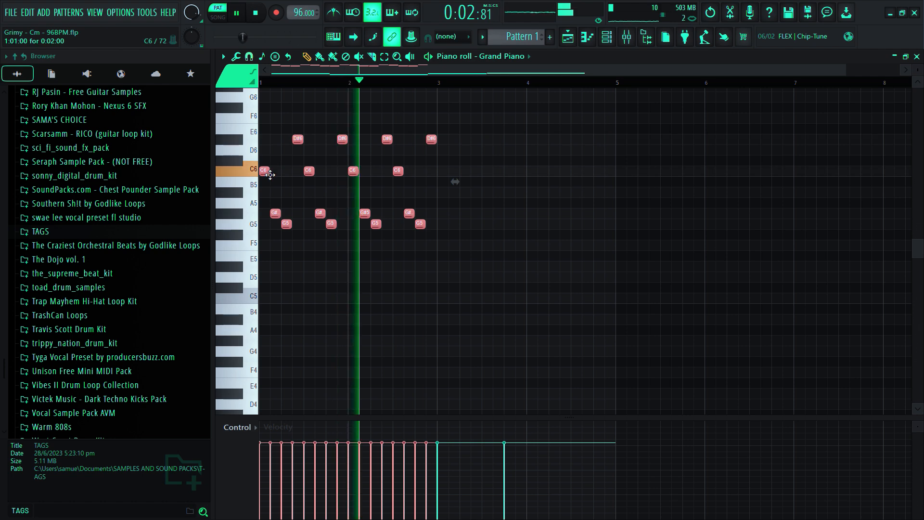
mouse_move(269, 174)
left_mouse_down()
mouse_move(576, 266)
mouse_move(446, 276)
left_mouse_up()
scroll(609, 156, "up", 1)
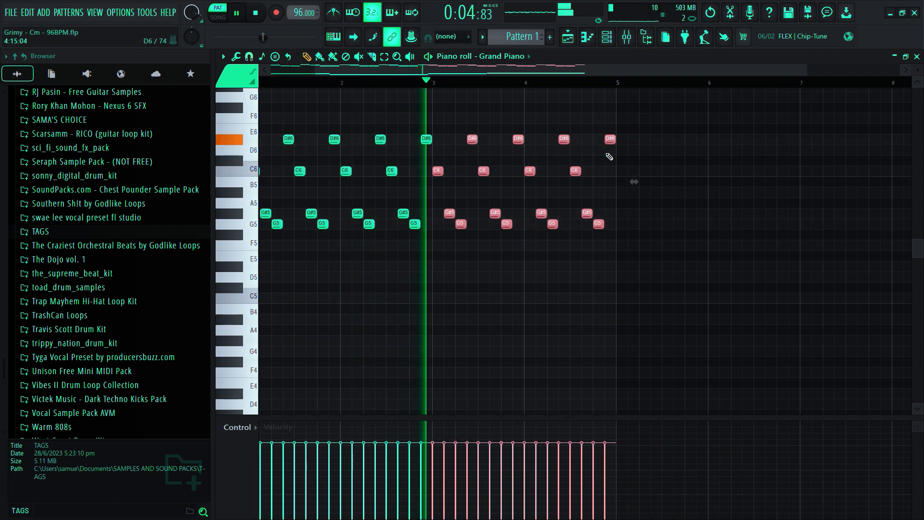
- Raise the last G5 note of the melody in bar 4 by one octave to G6
scroll(591, 191, "up", 2)
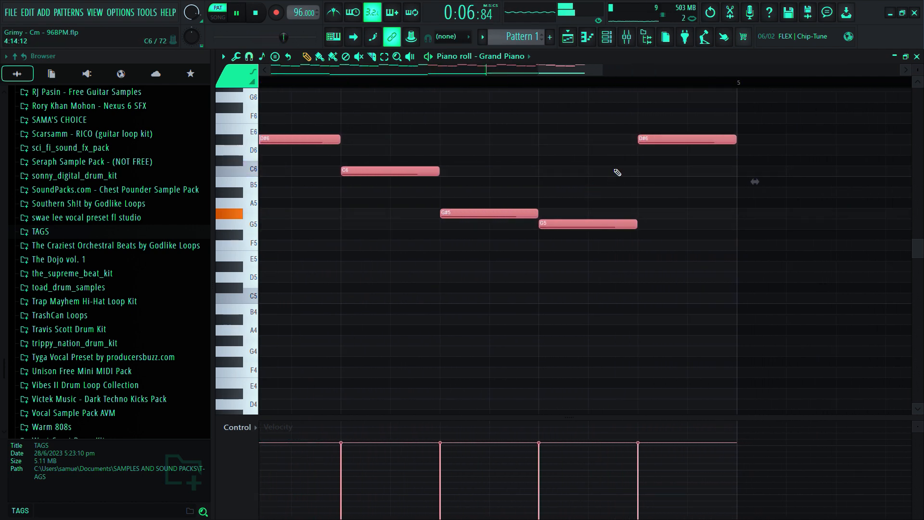
scroll(584, 260, "down", 5)
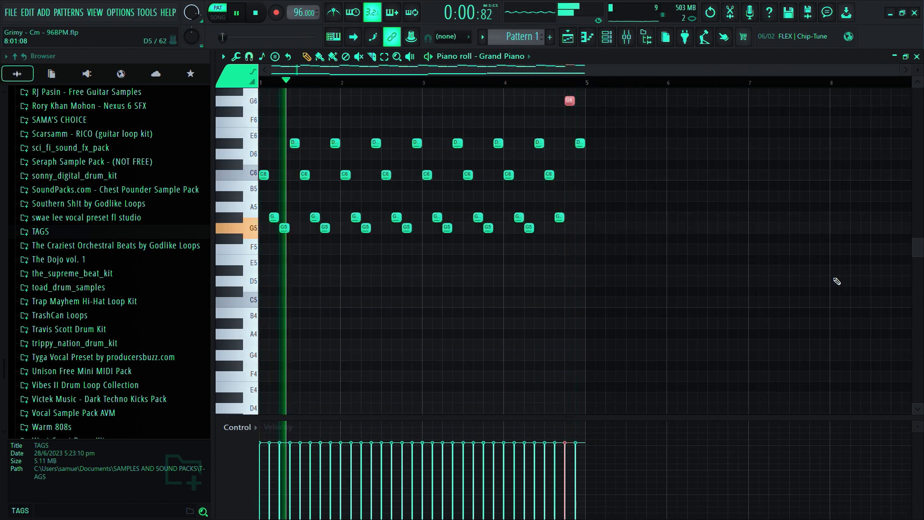
- Add C4 notes of 8 and 4 steps above the first bass note, and G3 notes of 4, 8 and 8 steps above the second
scroll(563, 250, "down", 3)
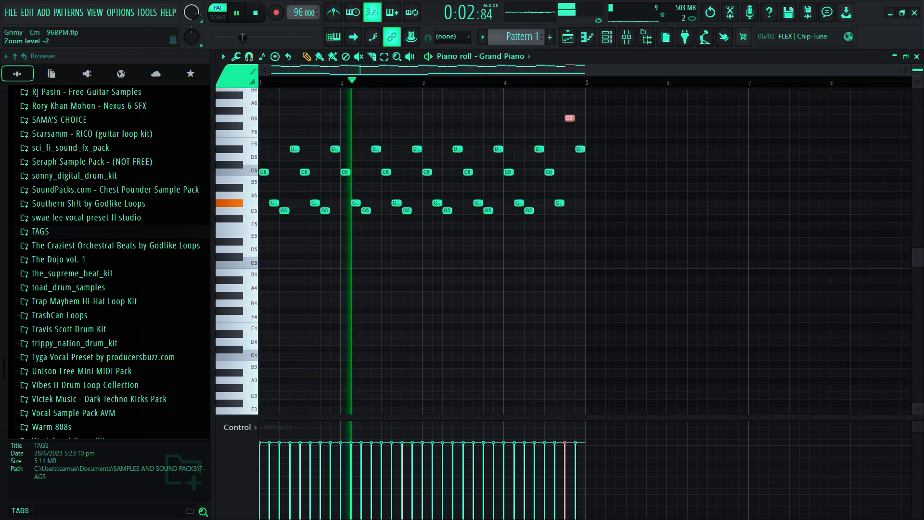
left_click_drag(918, 267, 918, 342)
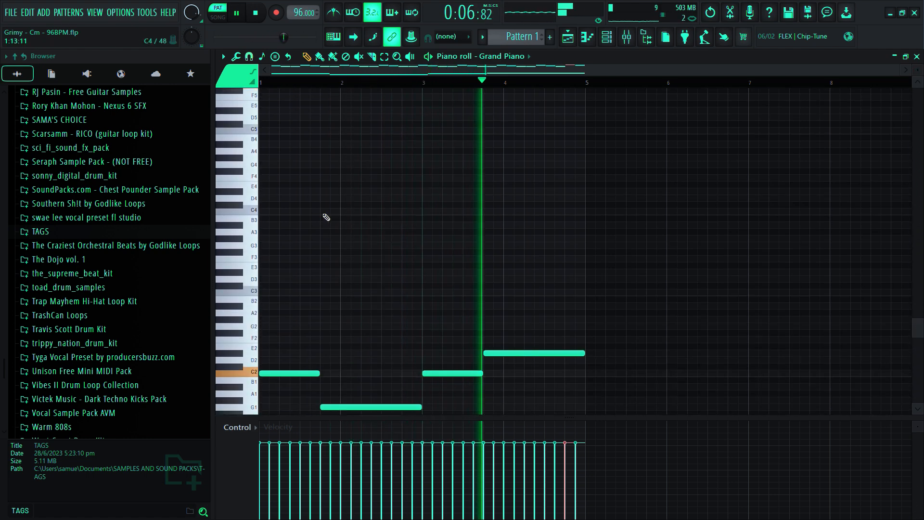
scroll(299, 206, "up", 3)
left_click_drag(318, 71, 290, 72)
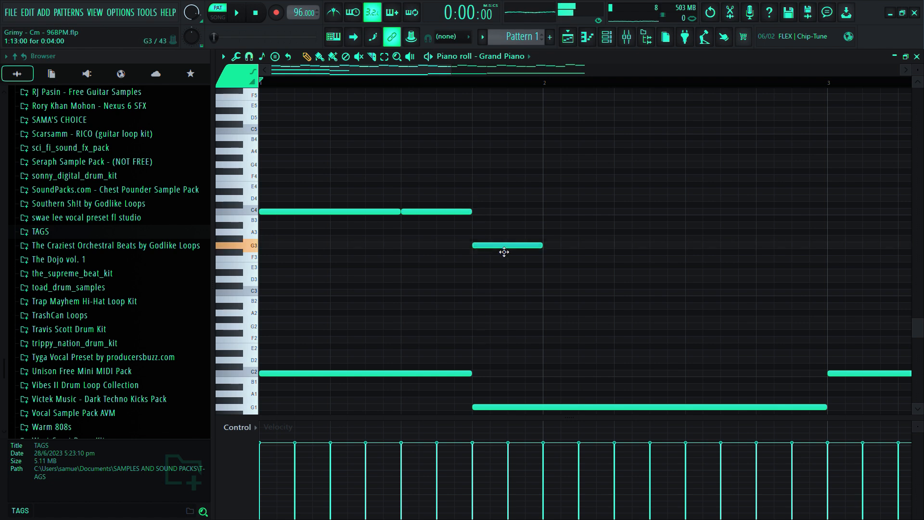
scroll(505, 252, "down", 2)
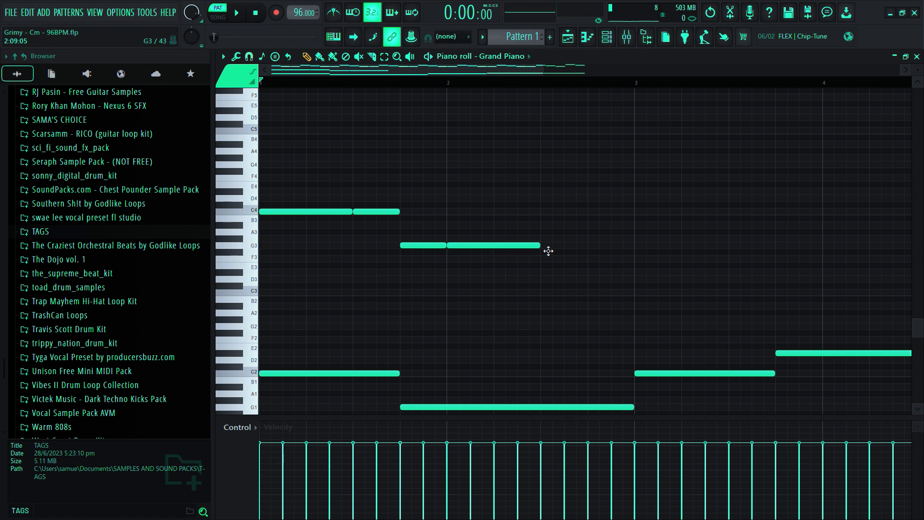
scroll(562, 301, "down", 3)
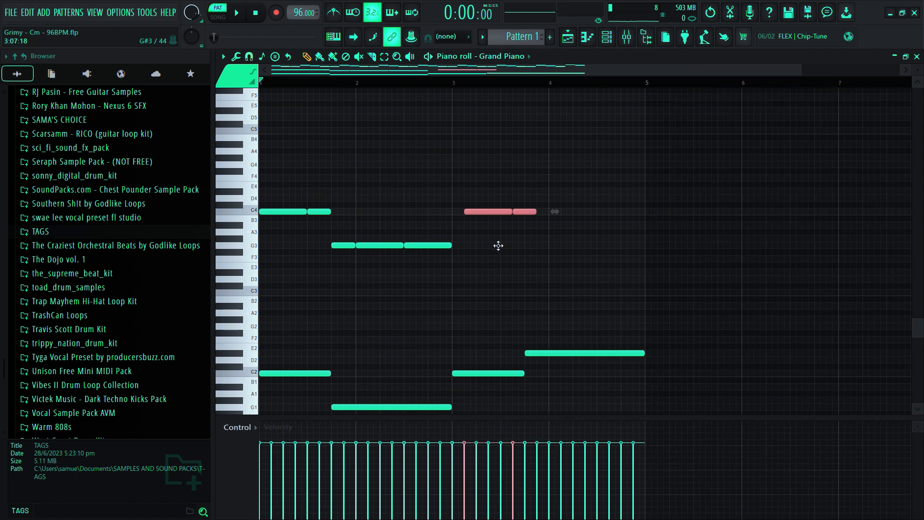
- Repeat the C4 pair above the third bass note, add D#4 notes of 4, 8 and 8 steps above the fourth, and play
scroll(554, 227, "up", 5)
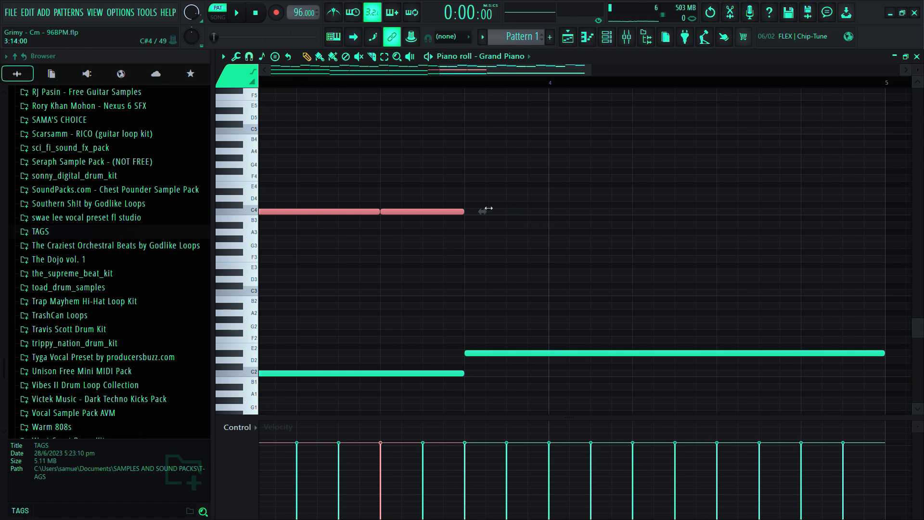
left_click(471, 193)
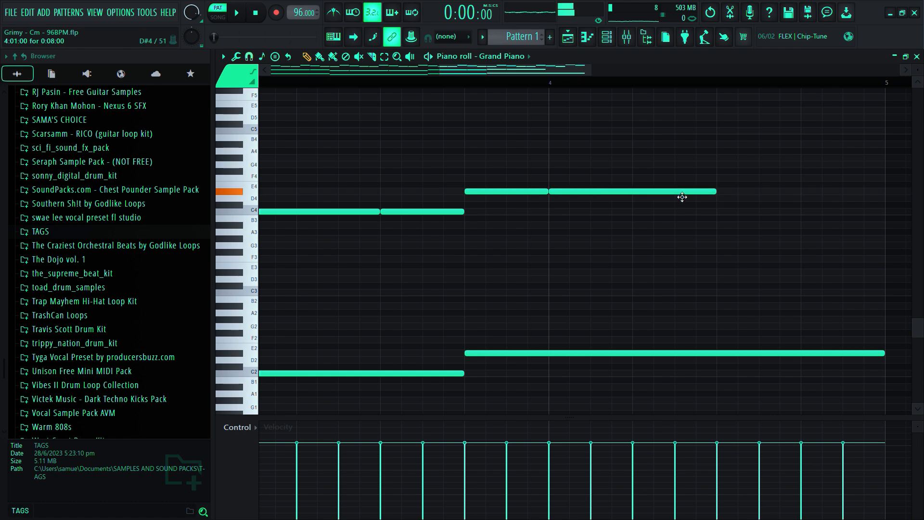
scroll(654, 232, "down", 5)
key("space")
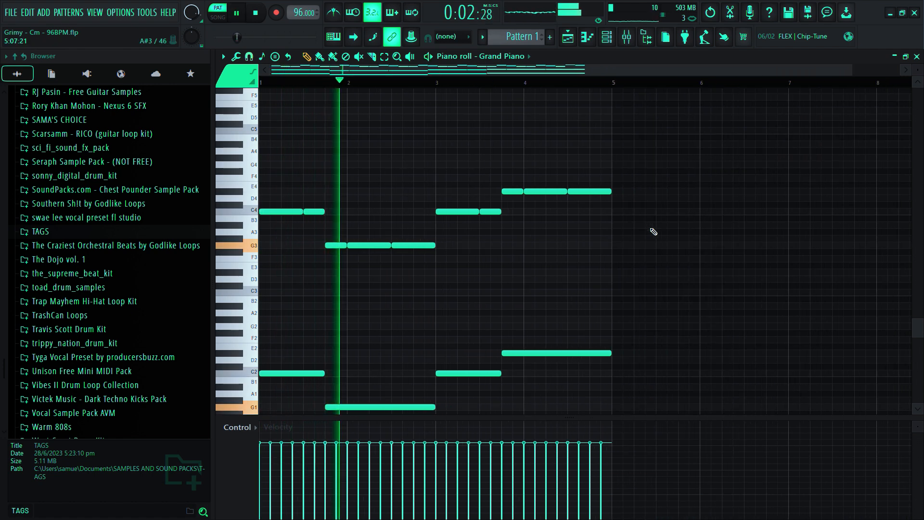
left_click_drag(920, 335, 922, 311)
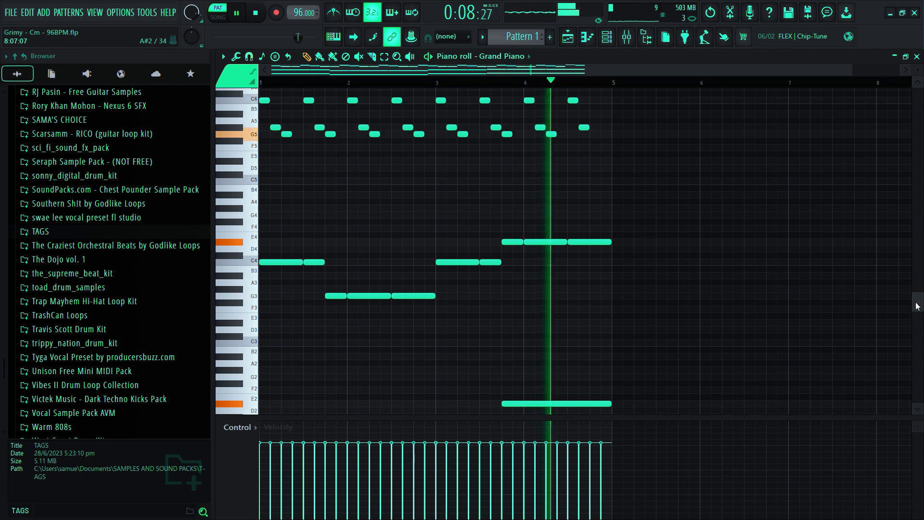
- Stop playback, select the four bass notes and scale their velocity levels by 75%
scroll(640, 363, "down", 6)
key("space")
left_click_drag(581, 413, 260, 262)
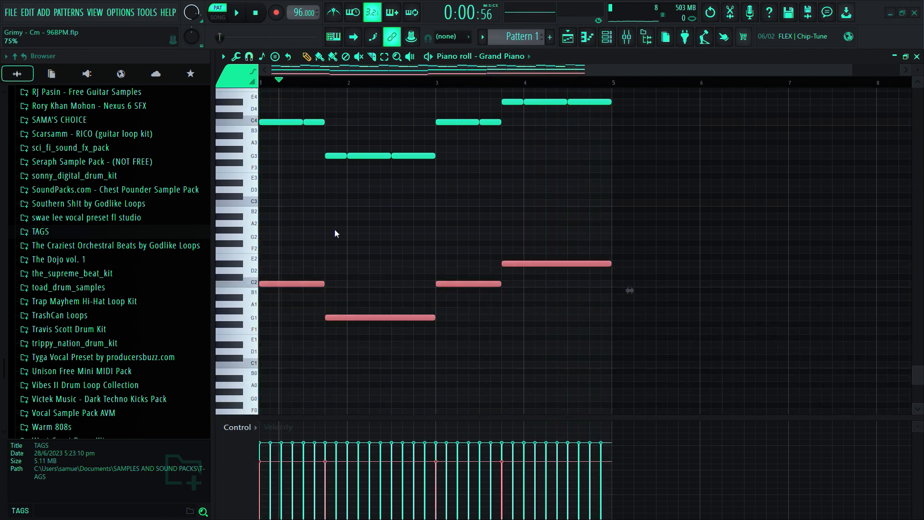
- Play the pattern and slightly lower the velocity of all the mid-range C4, G3 and D#4 notes
key("space")
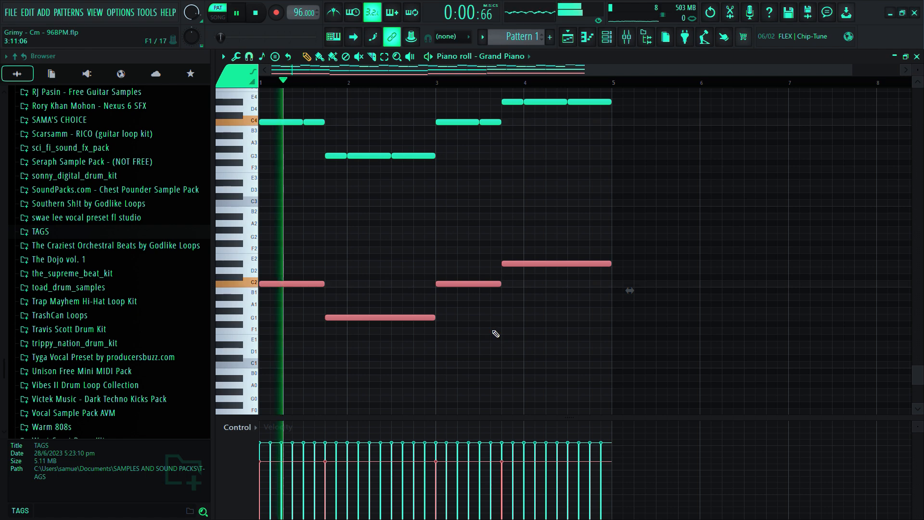
key("ctrl+d")
left_click_drag(641, 175, 278, 100)
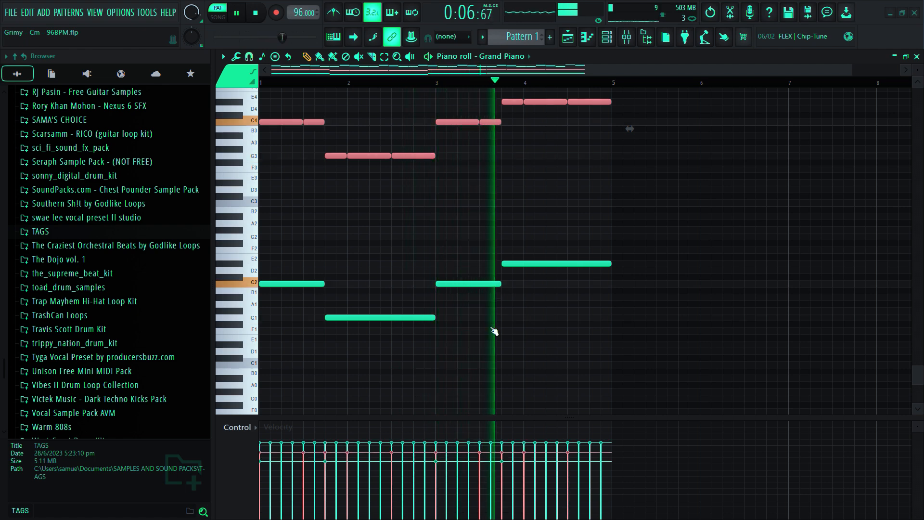
- Try a much lower velocity on the mid-range notes, restore their previous level, and deselect them during playback
left_click_drag(921, 375, 909, 310)
left_click(663, 318, "ctrl")
left_click_drag(663, 319, 274, 200)
key("space")
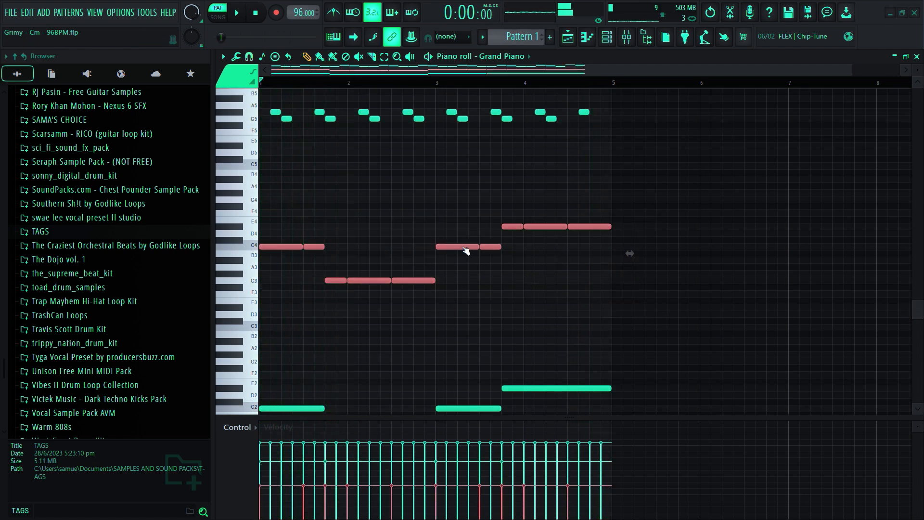
key("space")
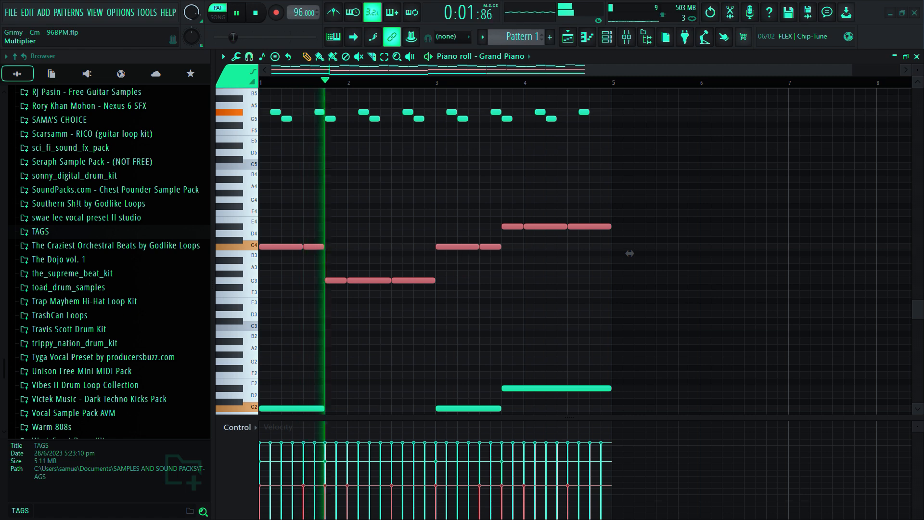
key("space")
key("space")
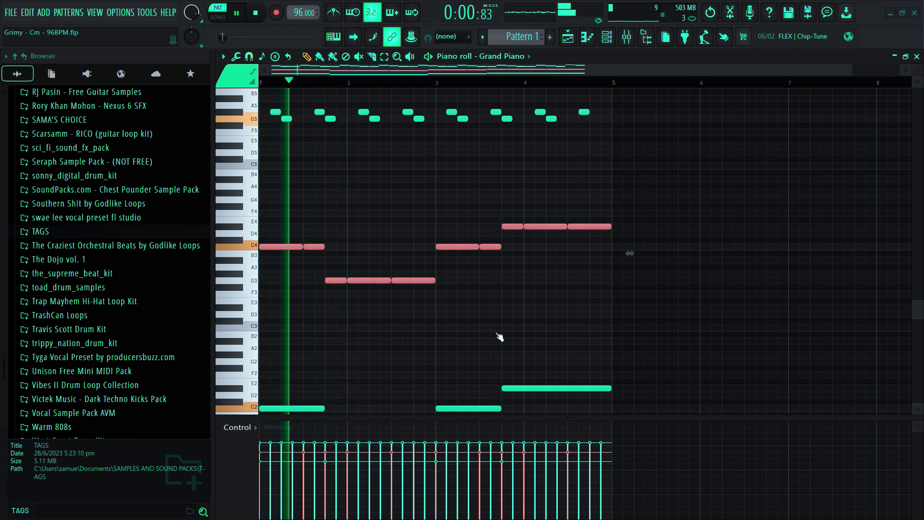
left_click_drag(917, 314, 909, 249)
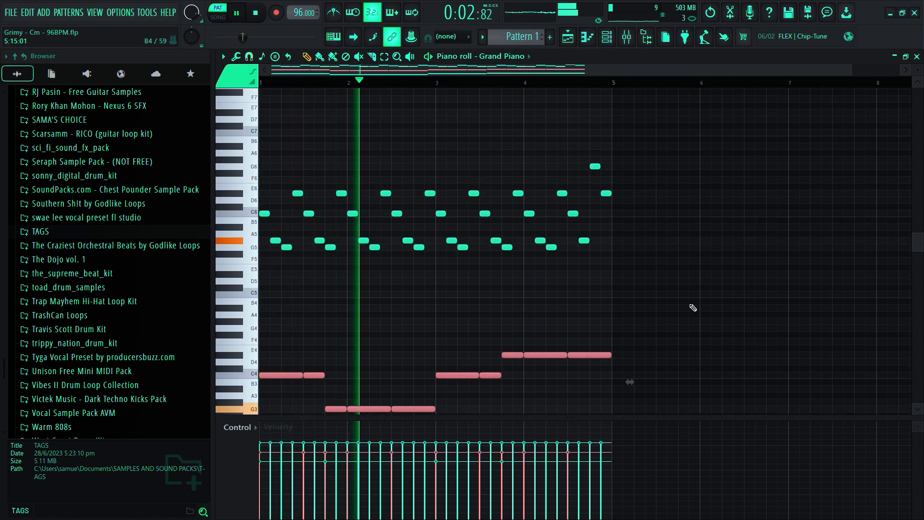
left_click(688, 305, "ctrl")
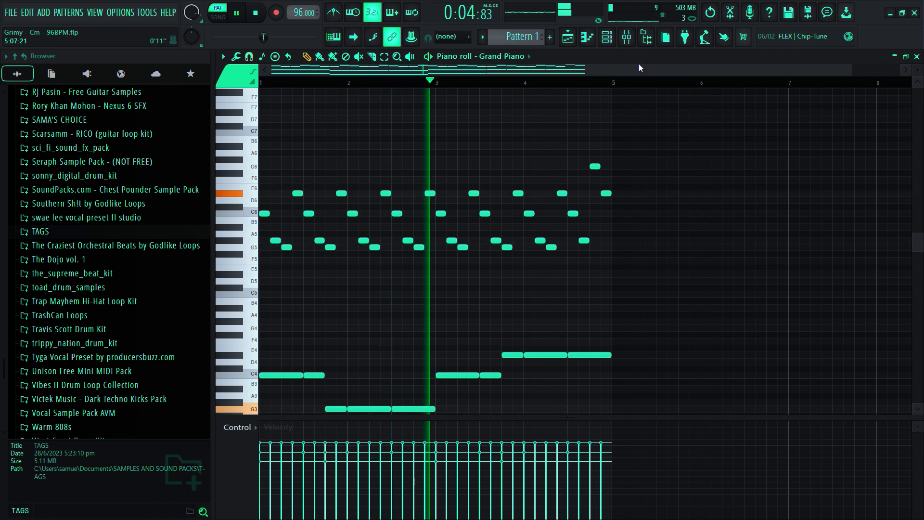
- Add Fruity Parametric EQ 2 to slot 2 of the Keys mixer track and make band 1 a high-pass filter at about band 2's frequency
left_click(627, 39)
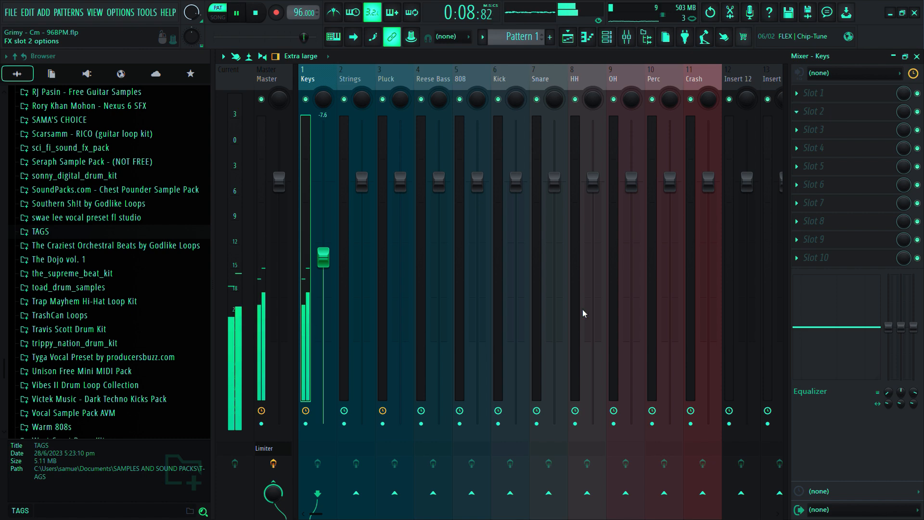
left_click(606, 425)
left_click_drag(354, 280, 371, 352)
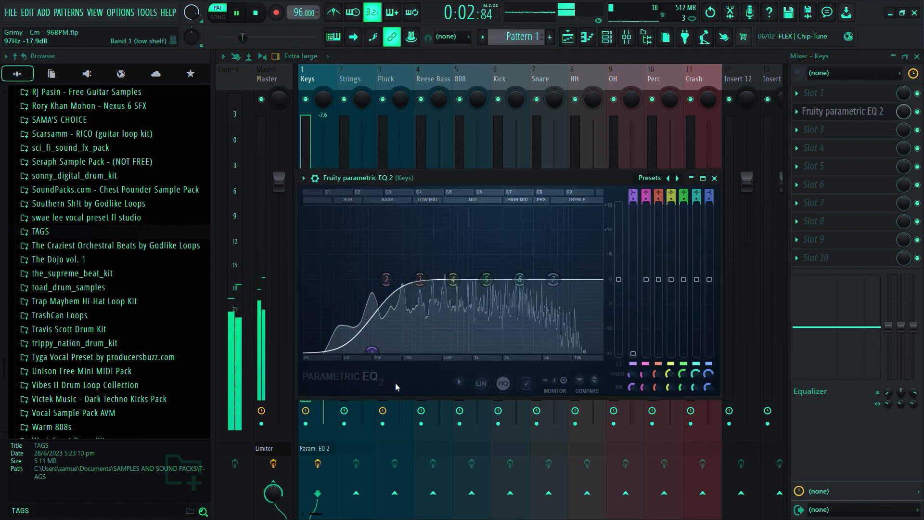
left_click_drag(371, 353, 388, 280)
- Make band 7 of the Keys EQ a low-pass filter placed just above band 6, and close the EQ
left_click_drag(553, 279, 543, 357)
right_click(539, 354)
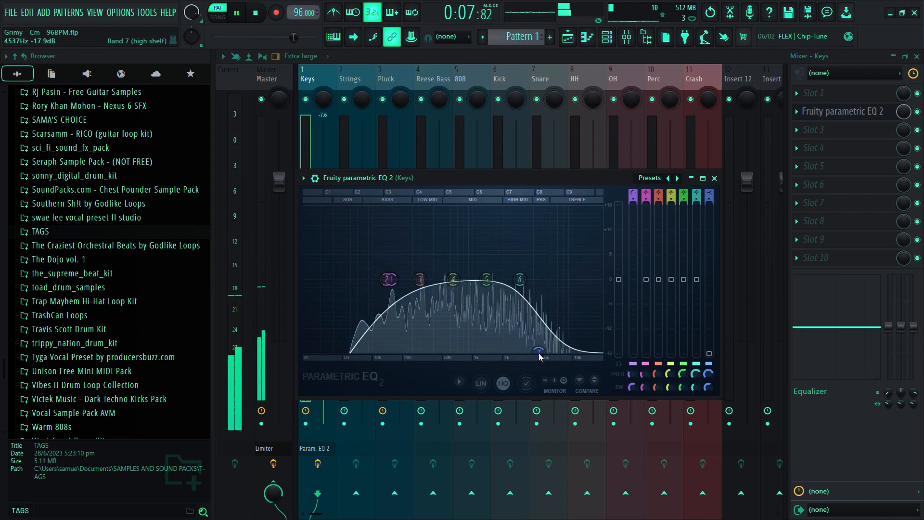
left_click(617, 396)
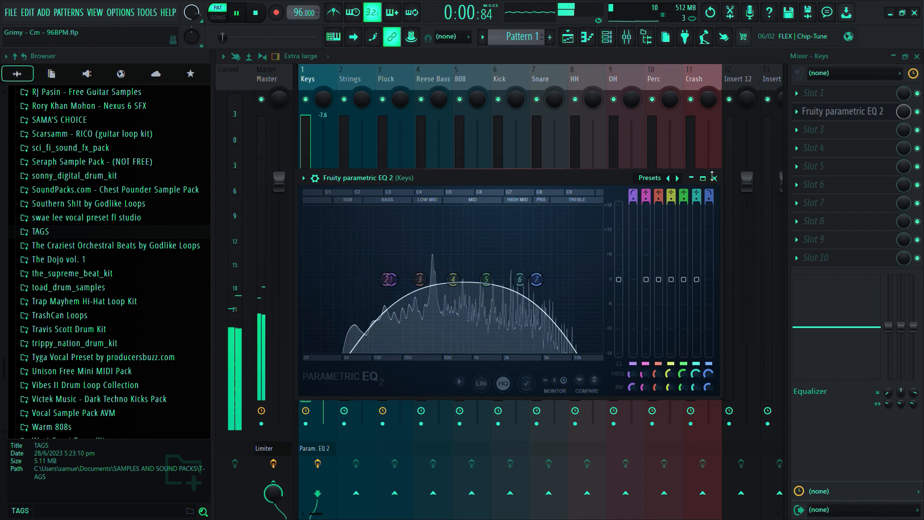
left_click(714, 178)
- Open the Grand Piano channel's FLEX instrument and audition the Grand Piano lite preset from the Essential Pianos pack
key("space")
left_click(607, 37)
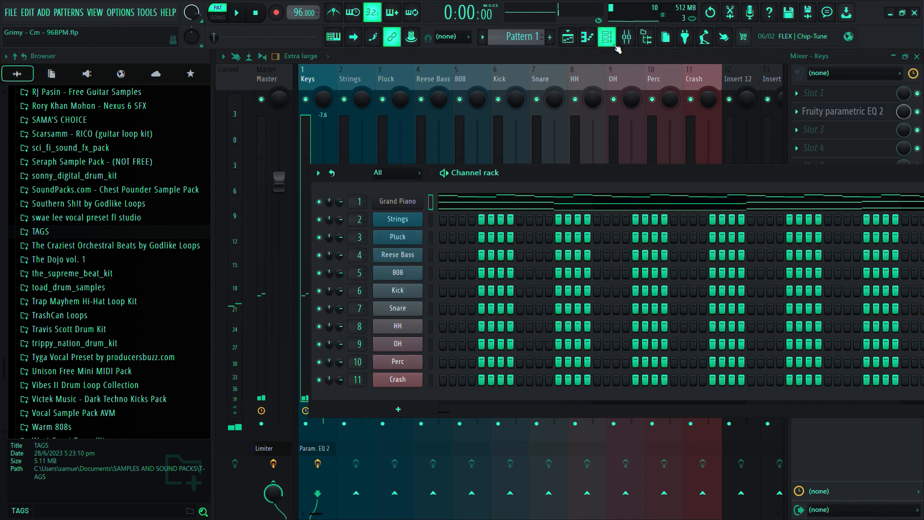
left_click(404, 202)
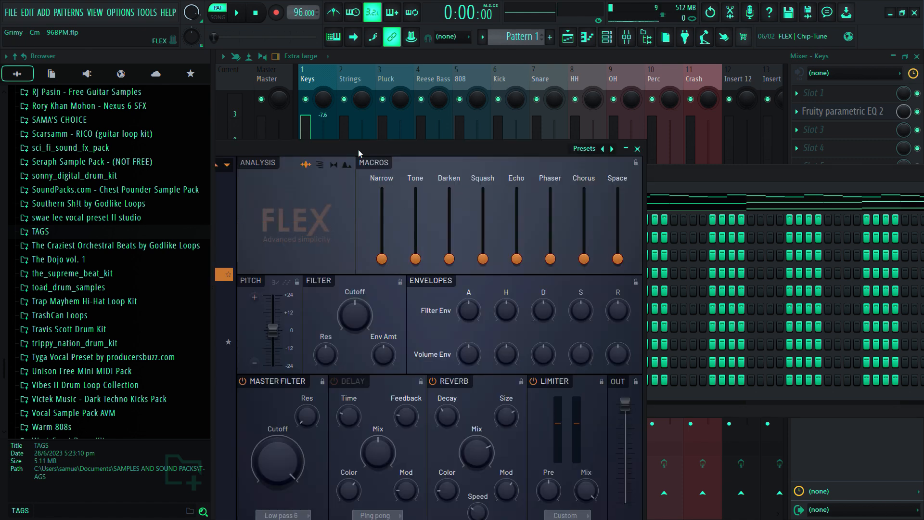
left_click_drag(358, 150, 663, 131)
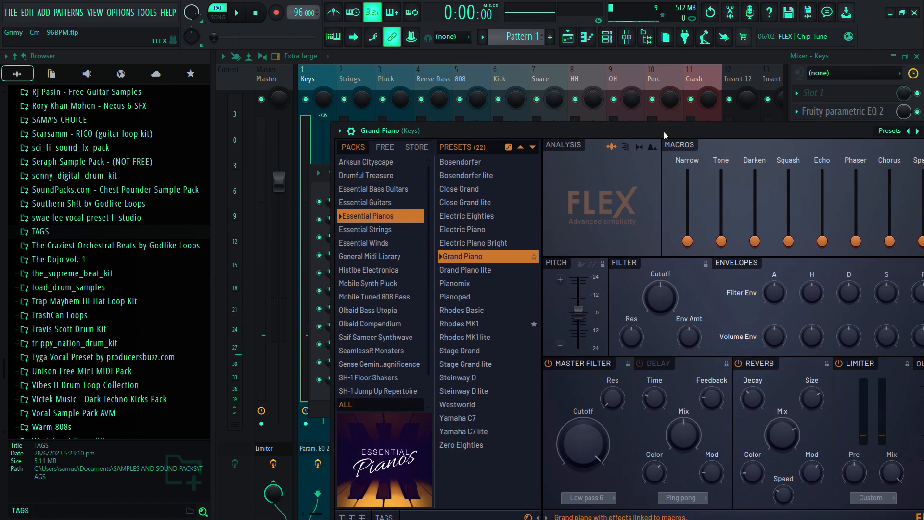
left_click(475, 271)
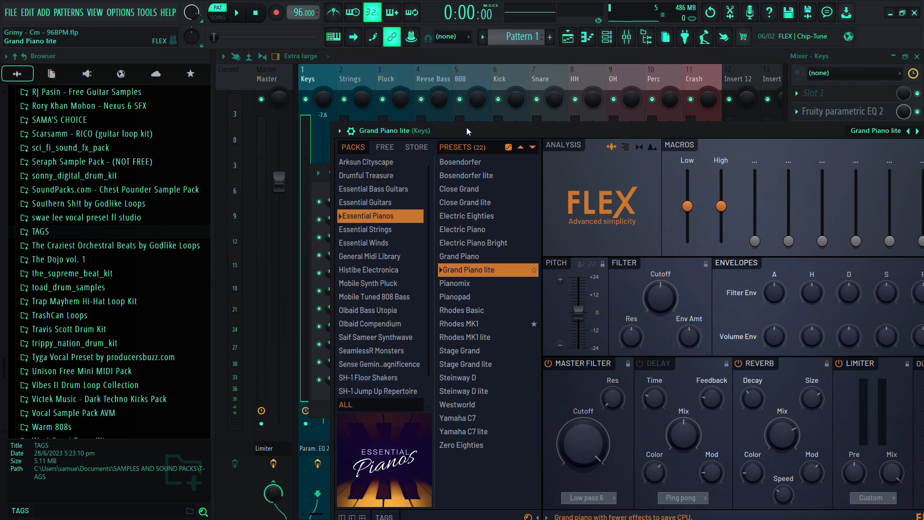
key("space")
- Compare the Rhodes Basic and Rhodes MK1 presets during playback, and choose Rhodes Basic for the keys
left_click(455, 310)
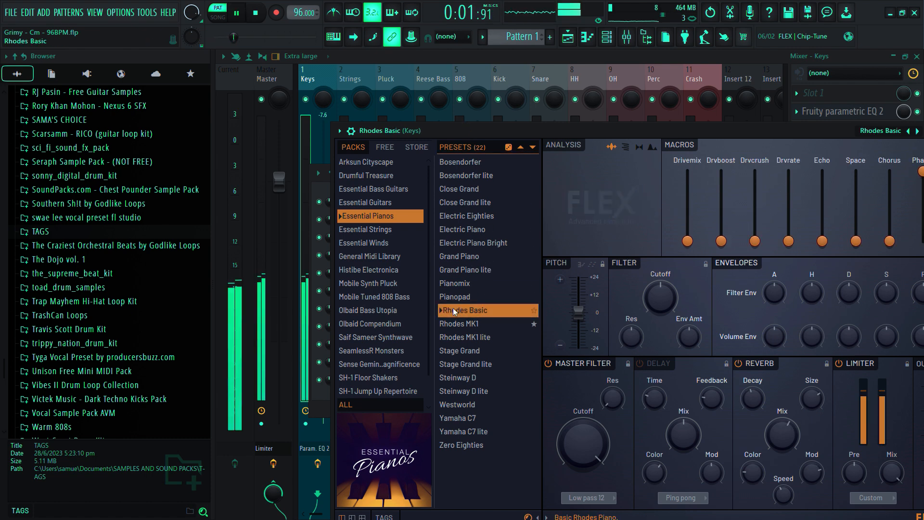
left_click(461, 330)
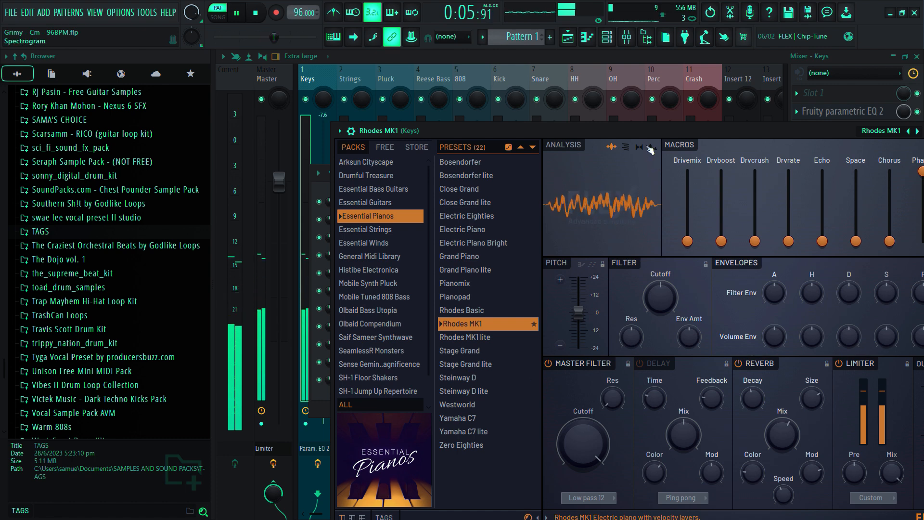
left_click_drag(643, 129, 590, 130)
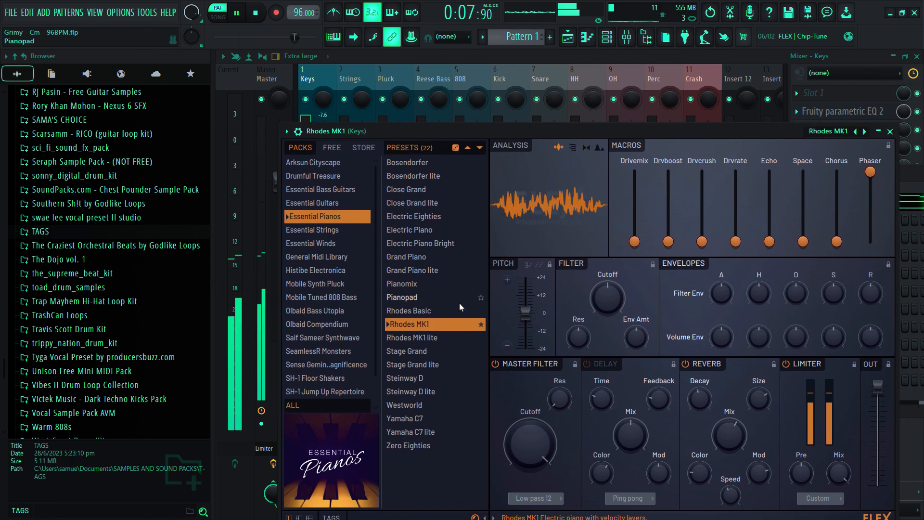
left_click(411, 311)
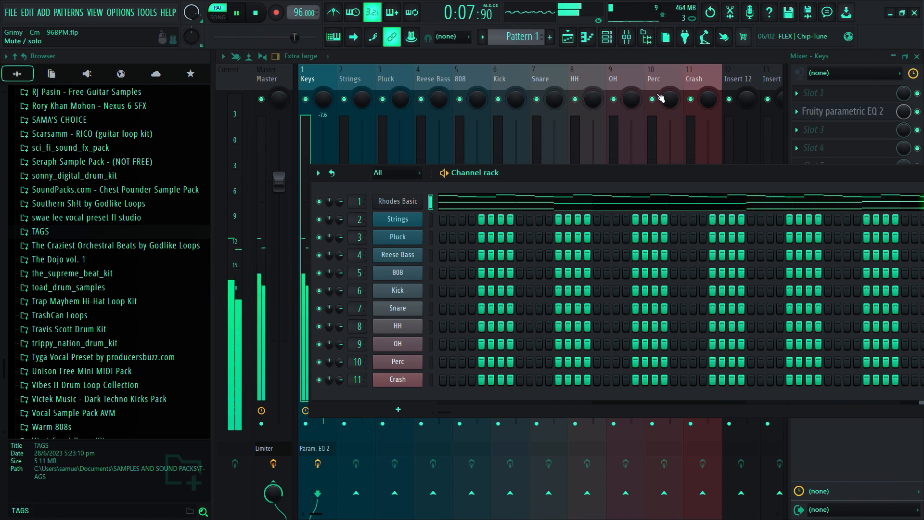
- Lower the Keys mixer track's volume to -13.5 dB, return to the channel rack and stop playback
left_click(627, 38)
left_click_drag(324, 254, 337, 311)
left_click(606, 36)
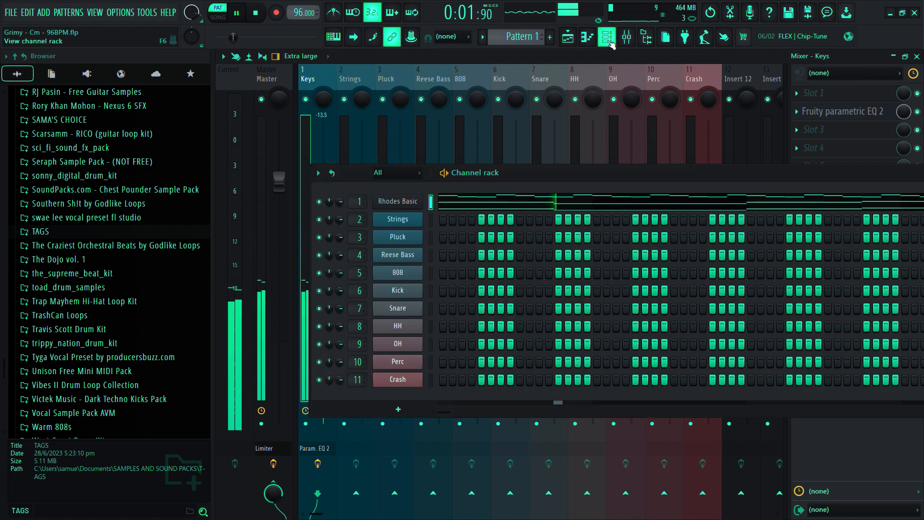
key("space")
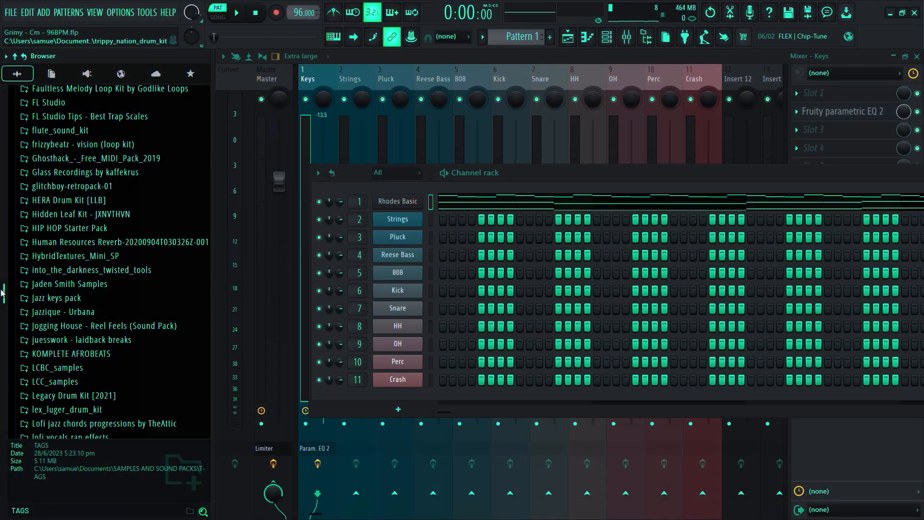
- Load the WavGrind - Beefy (Kick) sample from Legacy Drum Kit [2021] into the Kick channel and place kicks on steps 1 and 4
scroll(2, 305, "down", 3)
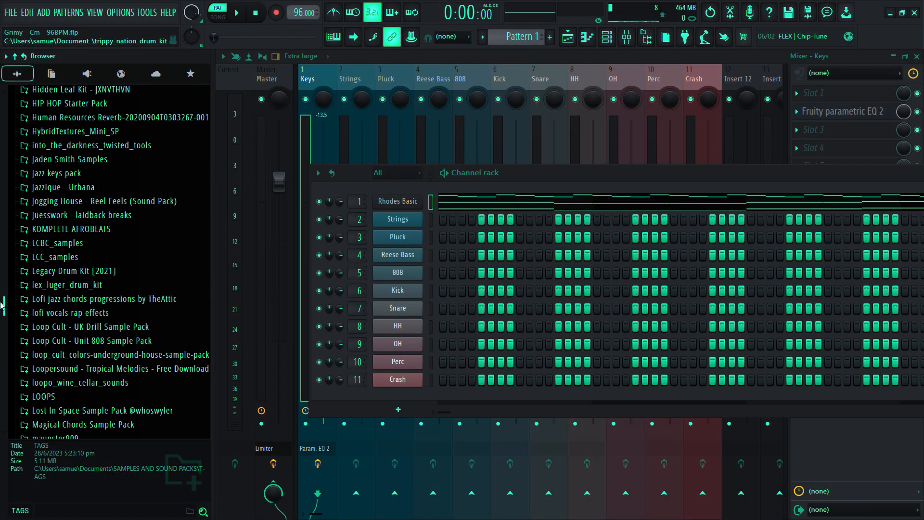
mouse_move(2, 305)
left_mouse_down()
mouse_move(2, 327)
mouse_move(2, 314)
left_mouse_up()
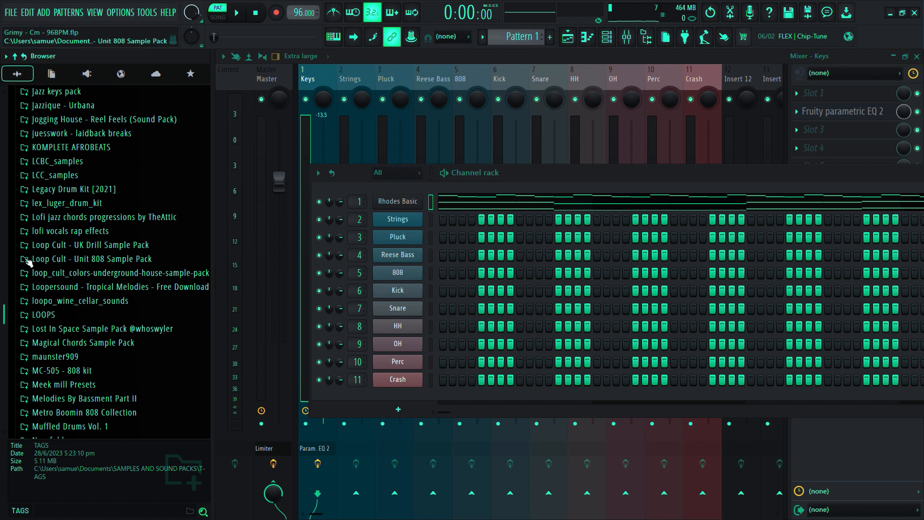
left_click(45, 191)
left_click(48, 259)
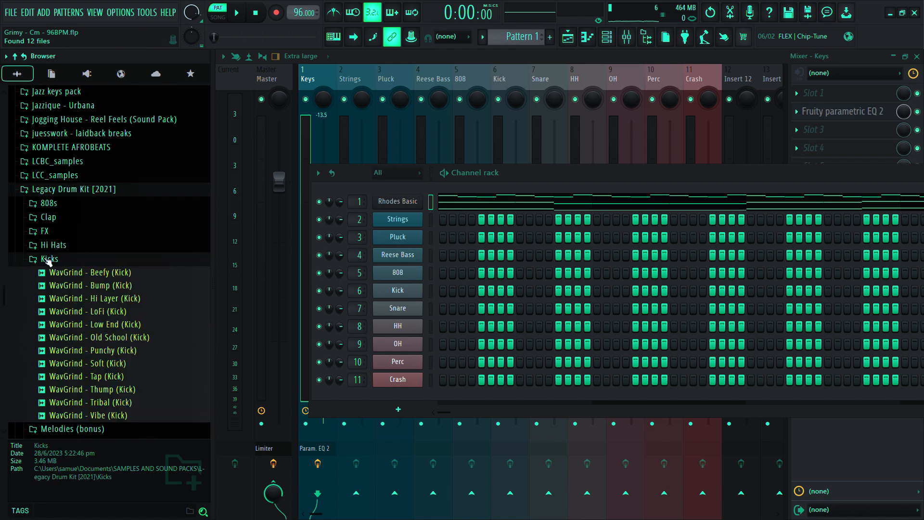
left_click_drag(91, 273, 397, 252)
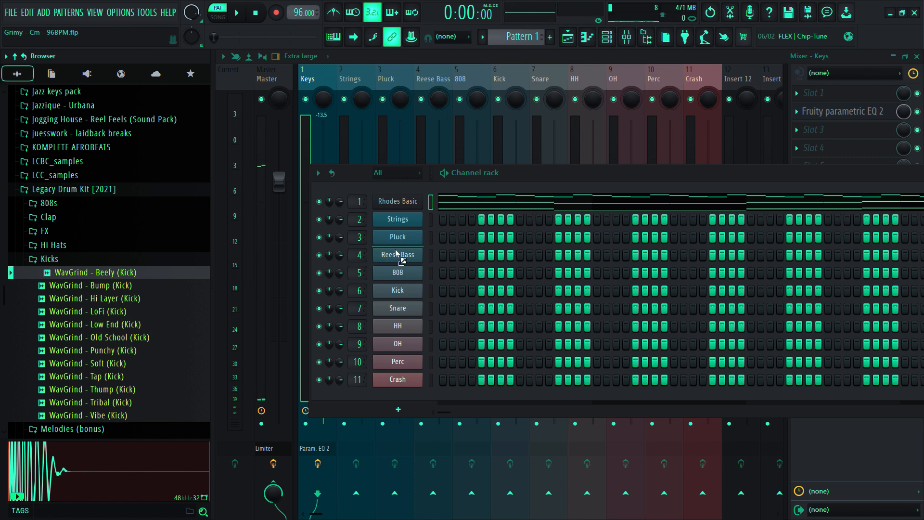
left_click_drag(390, 301, 393, 291)
- Load Cymatics - Mille Rimshot from the Drill Essential Drum Kit into the Snare channel, place a hit on step 7 and audition it
scroll(96, 288, "up", 10)
left_click(62, 424)
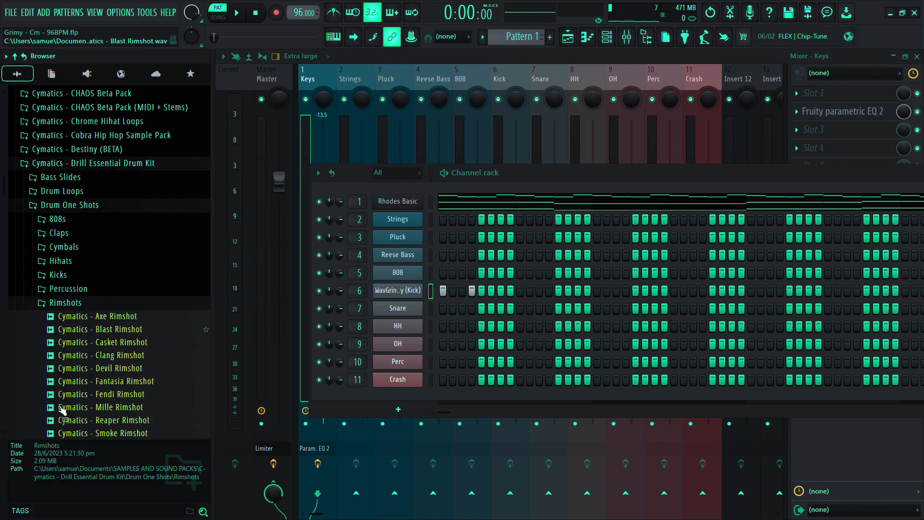
left_click(106, 406)
left_click_drag(106, 408, 399, 360)
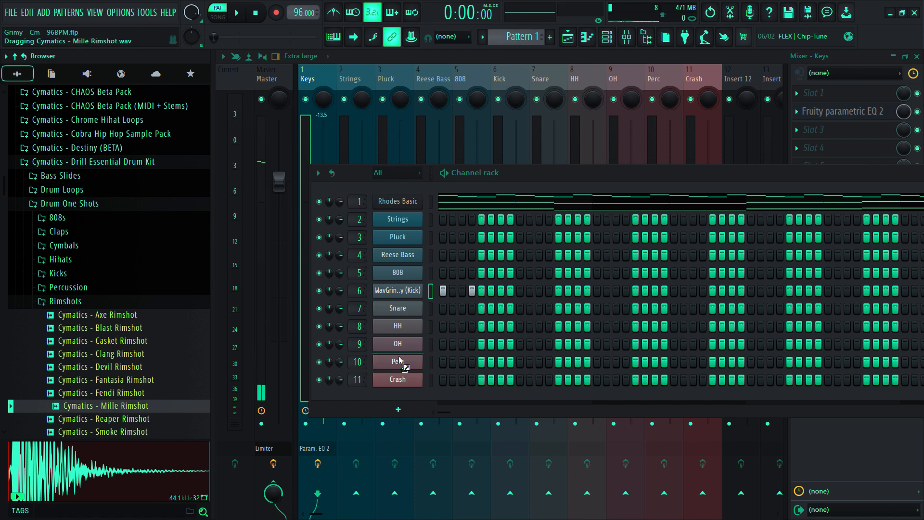
left_click_drag(395, 312, 397, 311)
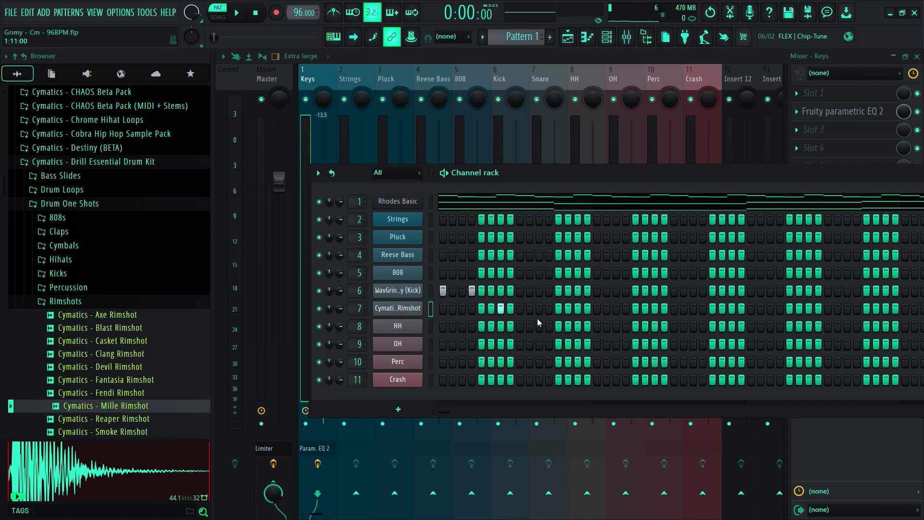
key("space")
key("space")
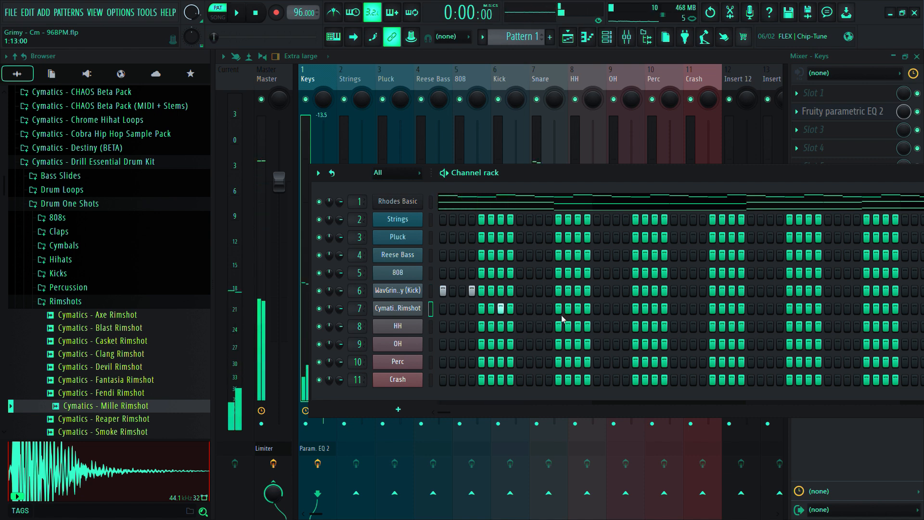
- Turn off Use loop points for the Mille Rimshot sample, close its sampler and check the pattern in playback
left_click(399, 309)
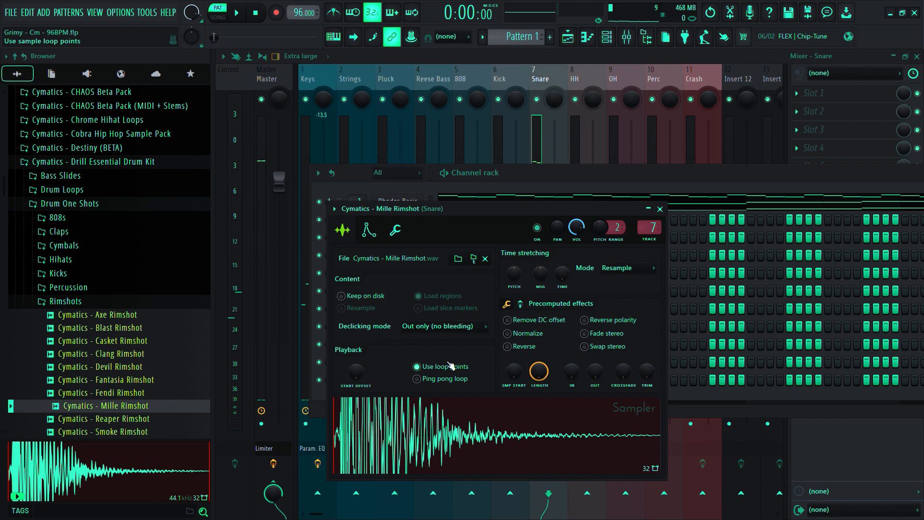
left_click(418, 368)
key("space")
left_click(659, 209)
key("space")
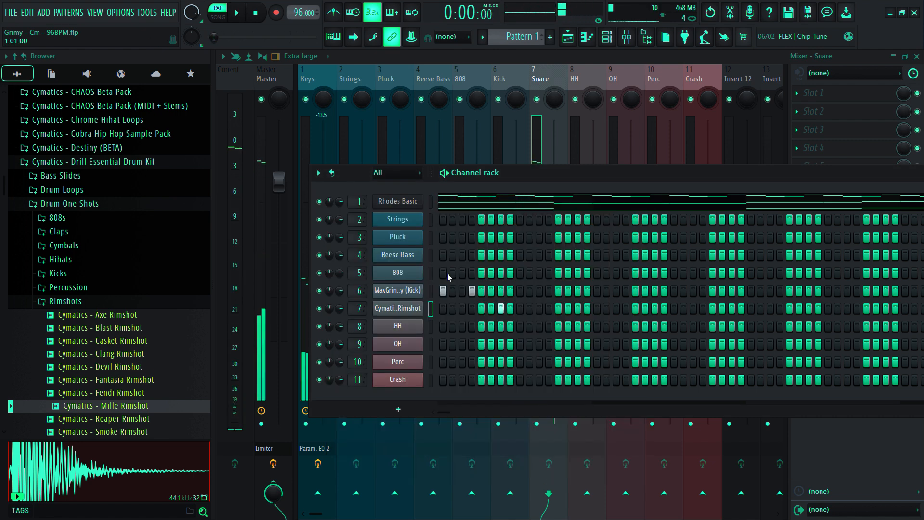
- Turn off Use loop points for the WavGrind - Beefy kick sample and close its sampler
left_click(398, 291)
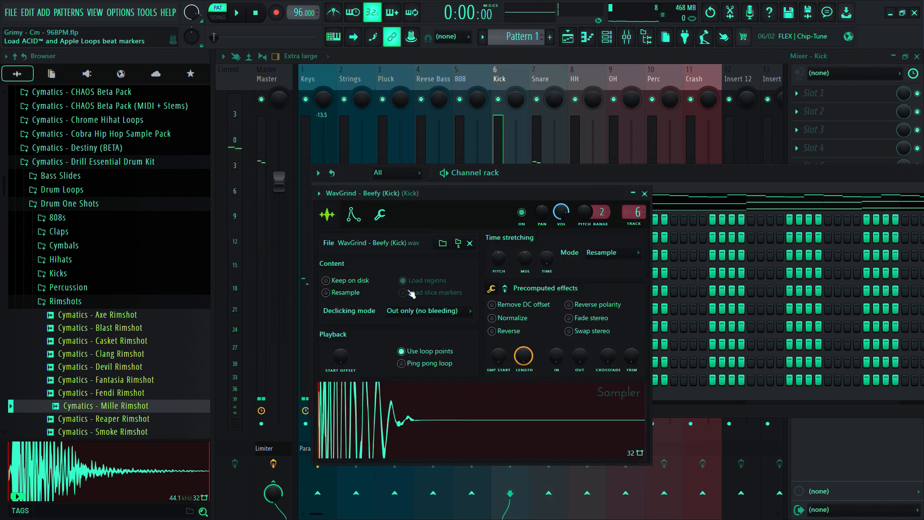
left_click(395, 352)
key("space")
left_click(645, 193)
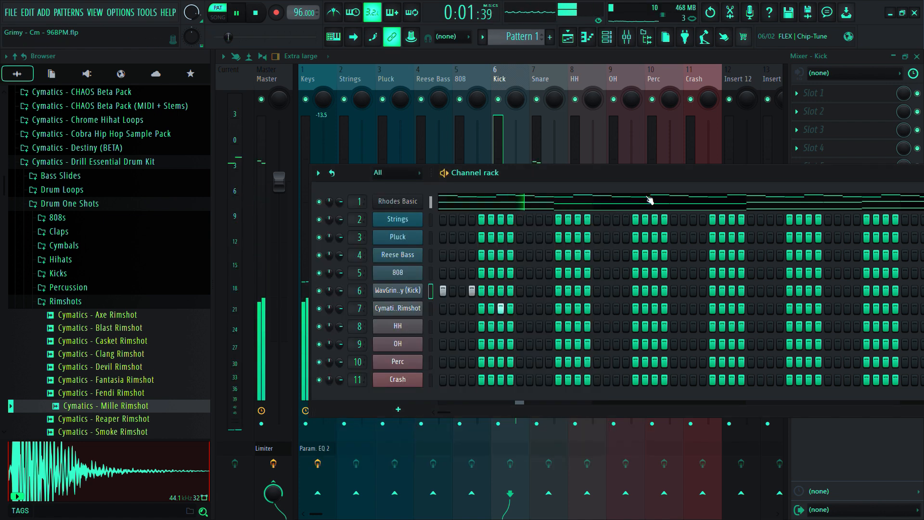
- Add kicks on steps 11, 17 and 27 and rimshots on steps 13, 20, 23 and 29, checking the groove in playback
key("space")
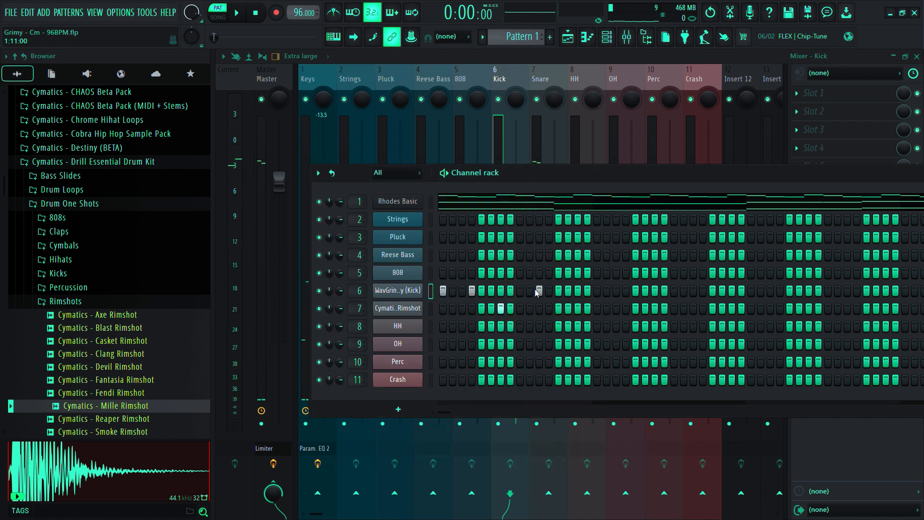
key("space")
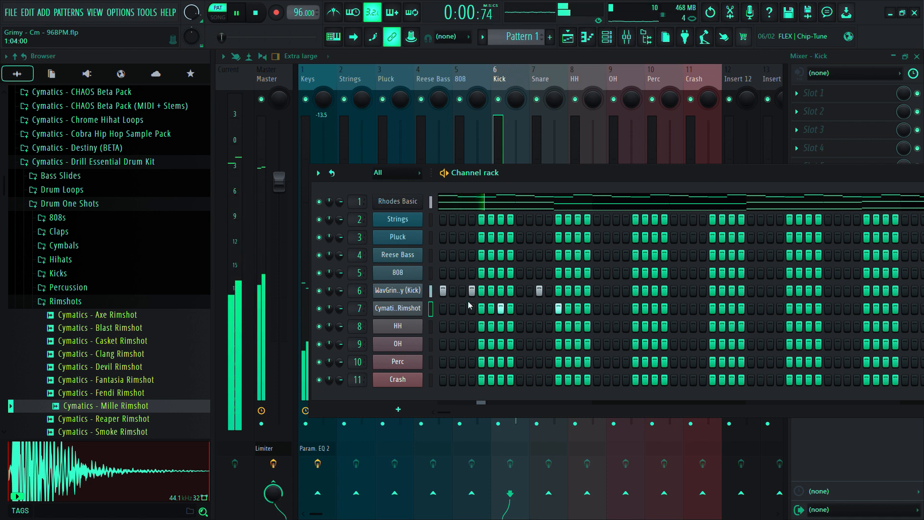
key("space")
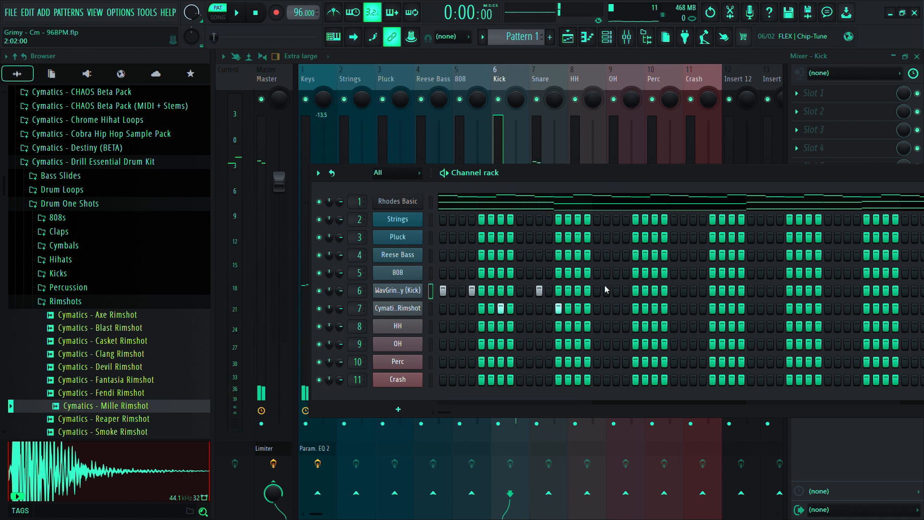
key("space")
left_click(625, 308)
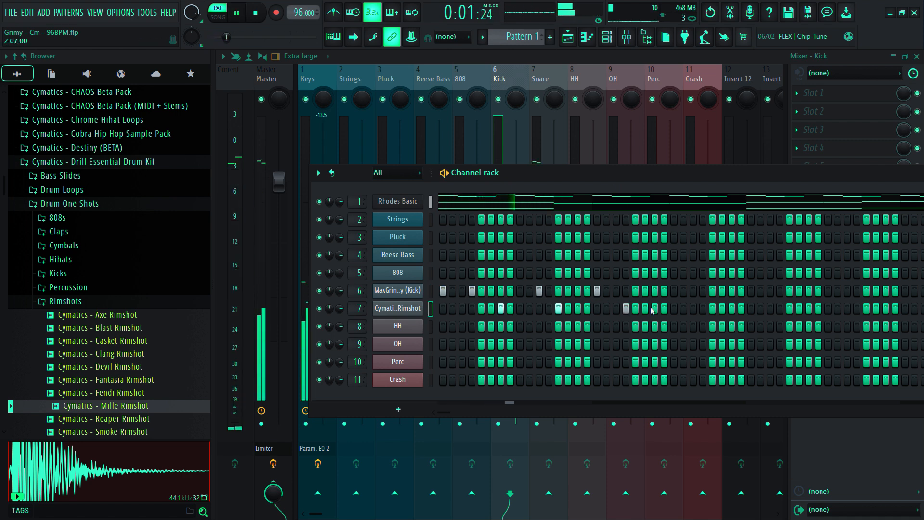
left_click(655, 308)
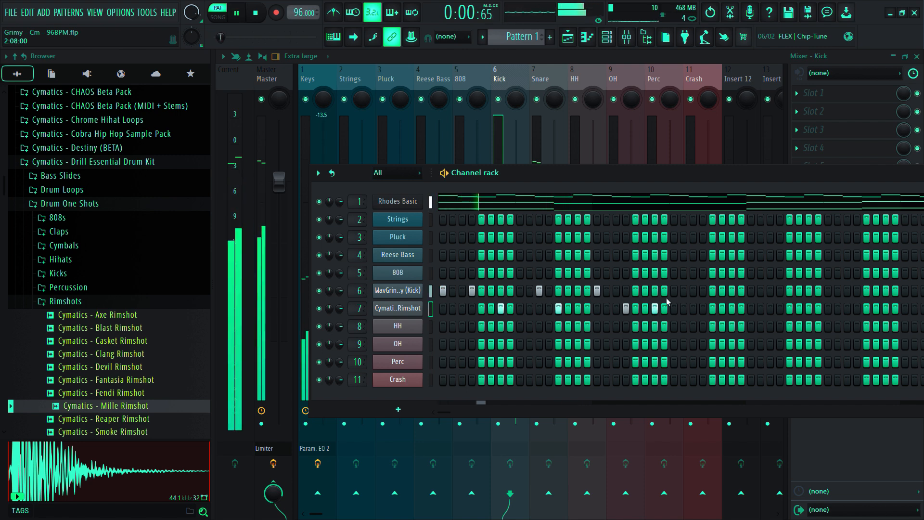
left_click(693, 290)
left_click(712, 308)
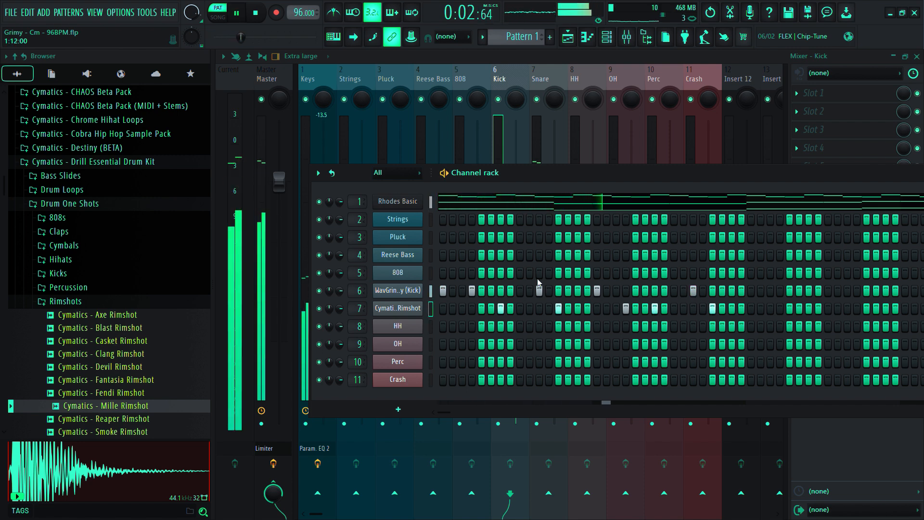
key("space")
- Duplicate all the kick notes from bars 1–2 into bars 3–4 in the piano roll and play the pattern
left_click(590, 38)
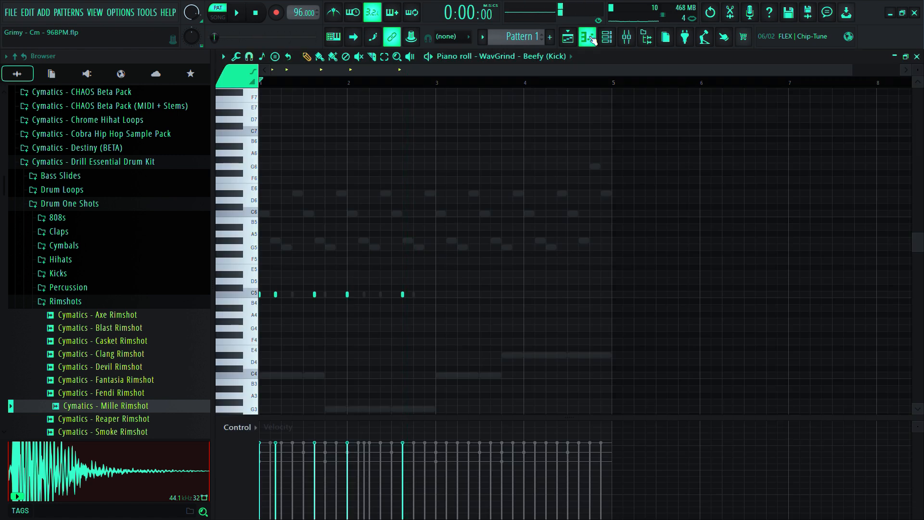
left_click_drag(499, 332, 260, 185)
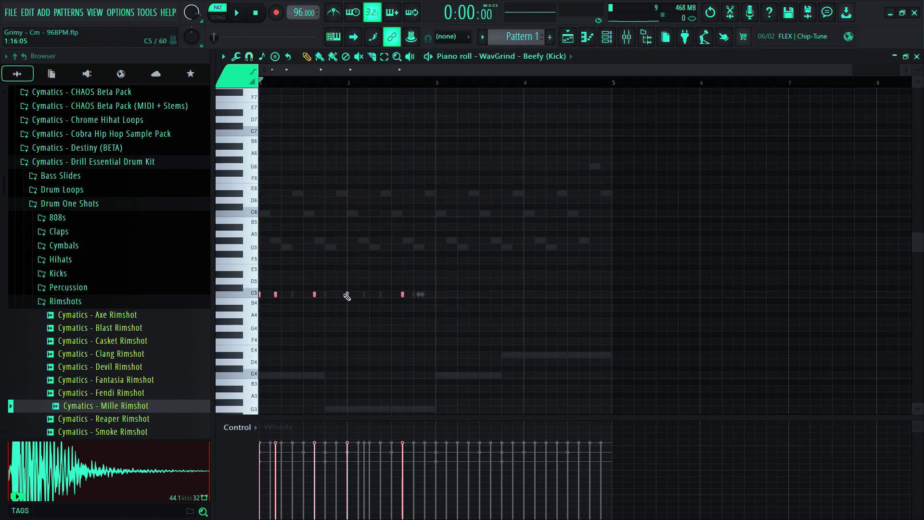
left_click(318, 295)
left_click_drag(318, 295, 508, 376)
key("ctrl+z")
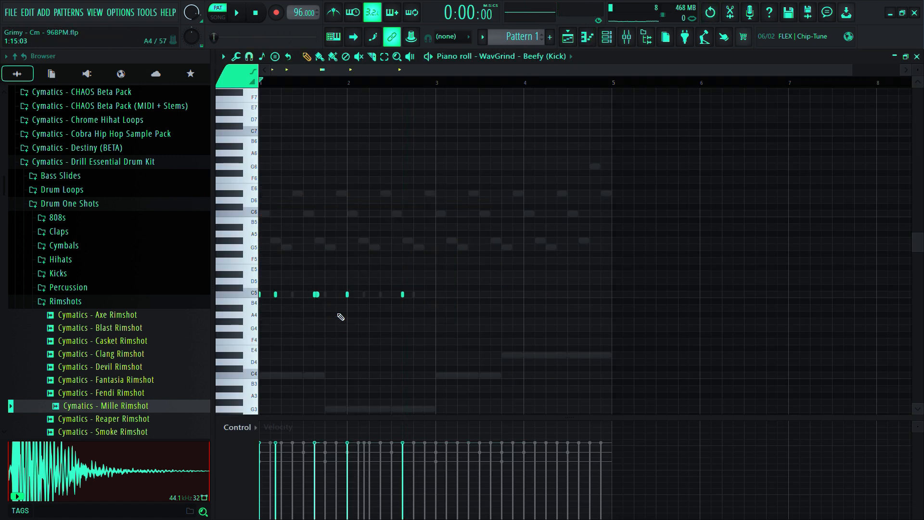
key("ctrl+z")
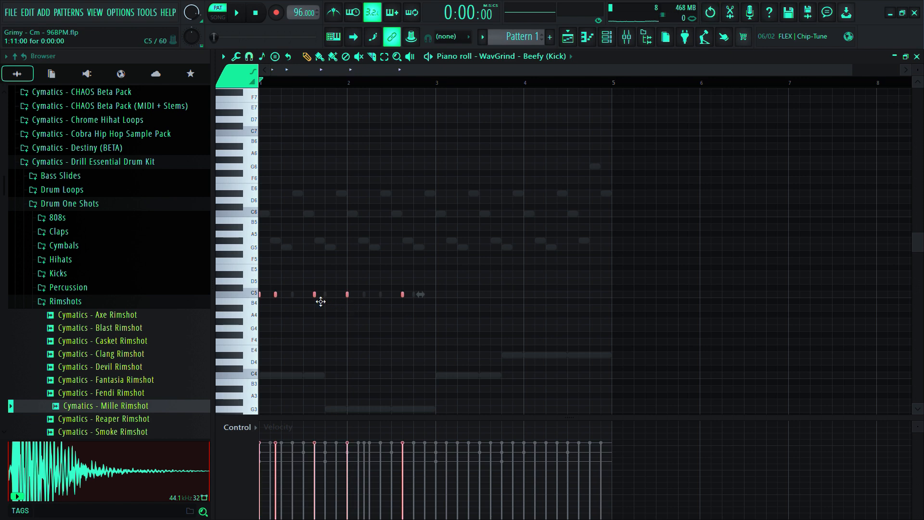
key("ctrl+b")
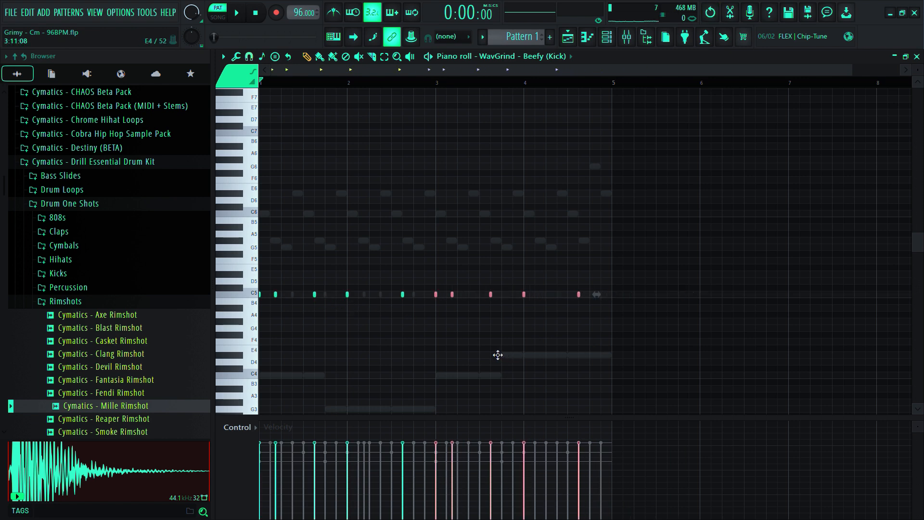
key("space")
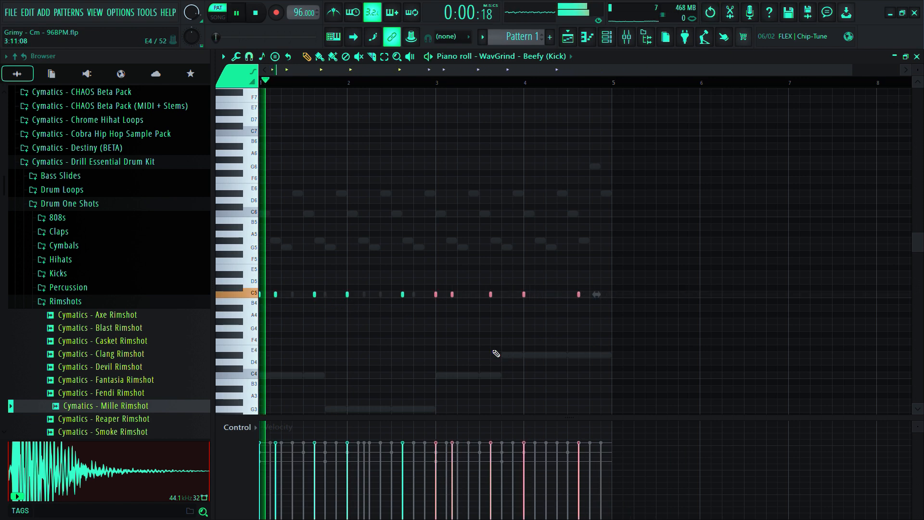
- Duplicate all the Mille Rimshot notes from bars 1–2 into bars 3–4 and play the pattern from the start in pattern mode
left_click(608, 37)
left_click(432, 308)
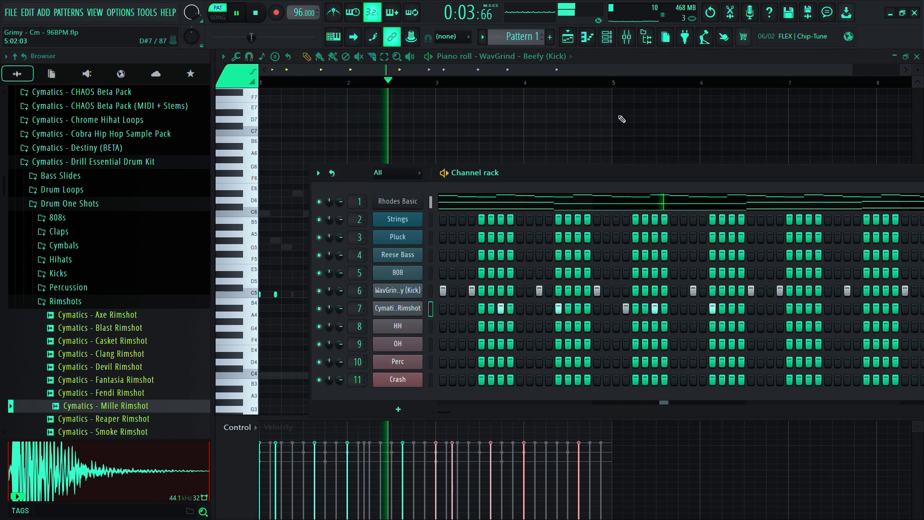
left_click(587, 38)
left_click_drag(528, 338, 235, 164)
key("space")
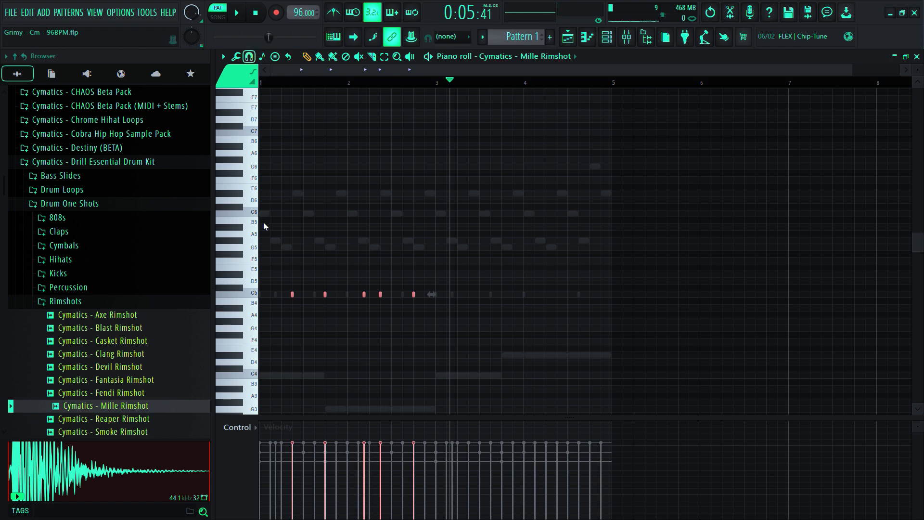
left_click(289, 298)
key("ctrl+z")
key("ctrl+b")
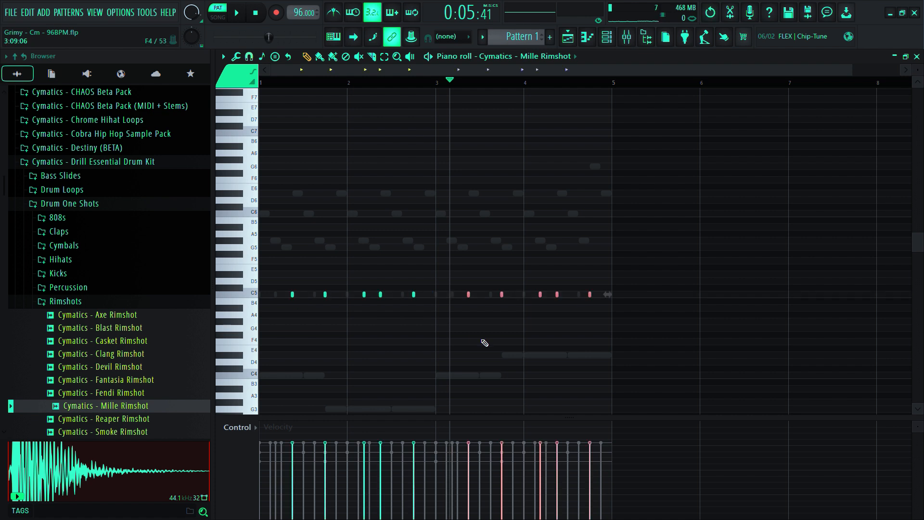
left_click(257, 12)
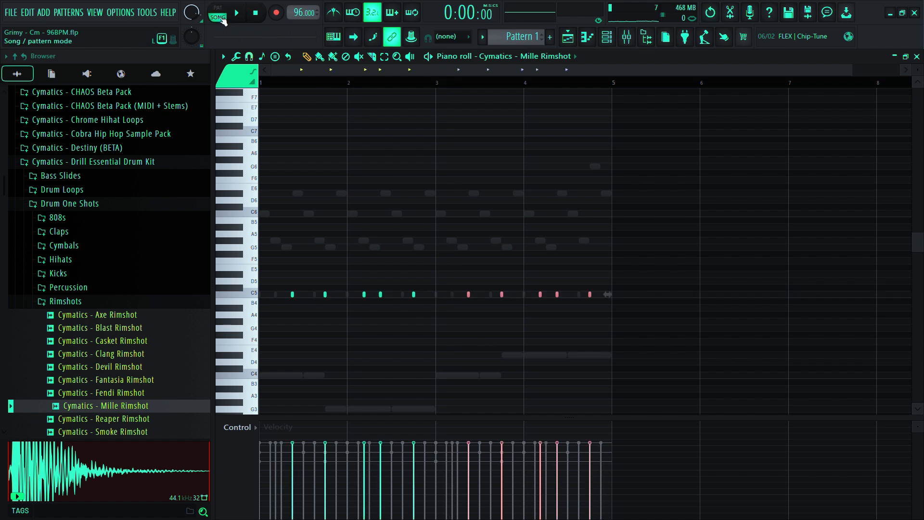
left_click(223, 14)
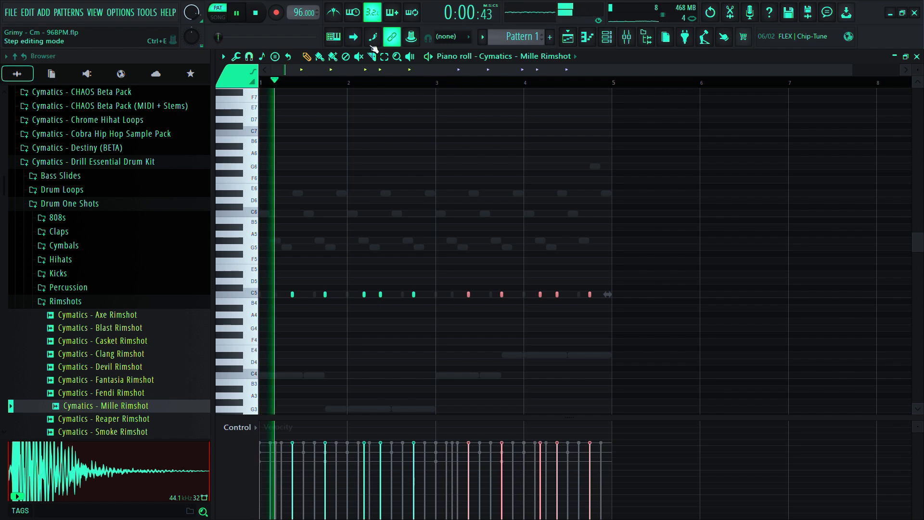
- Place HH hits on steps 1, 7 and 11 in the channel rack and stop playback
left_click(608, 37)
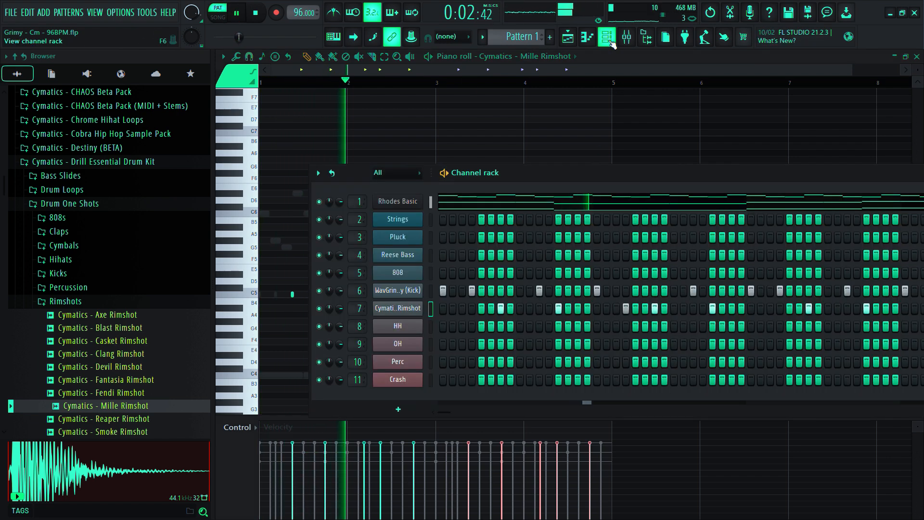
left_click(441, 326)
left_click(442, 326)
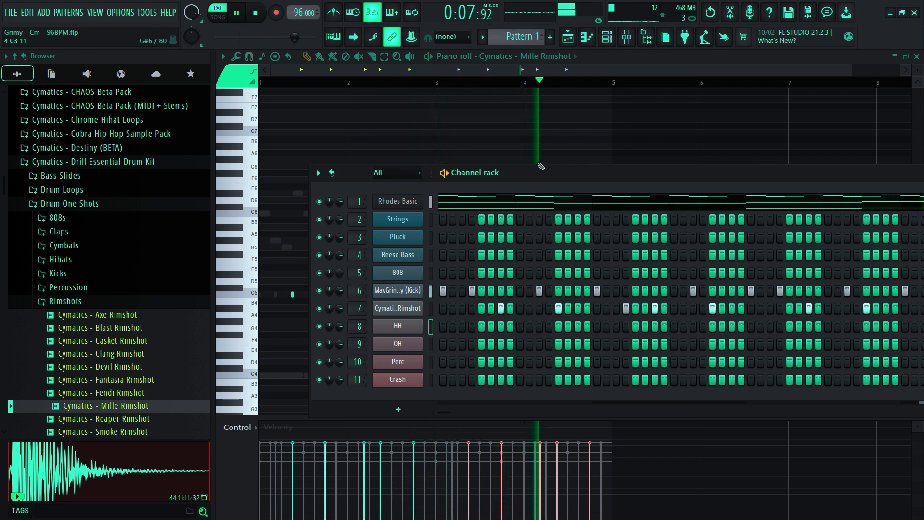
left_click(442, 326)
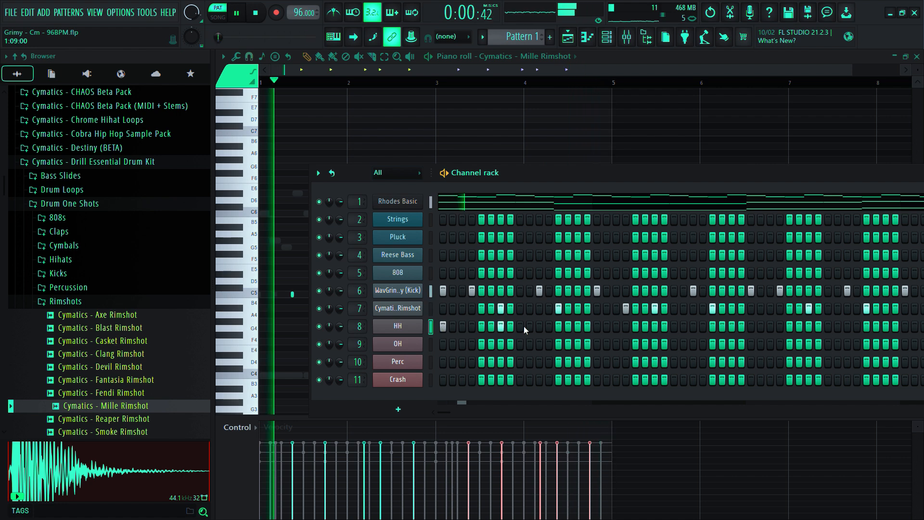
left_click(540, 326)
key("space")
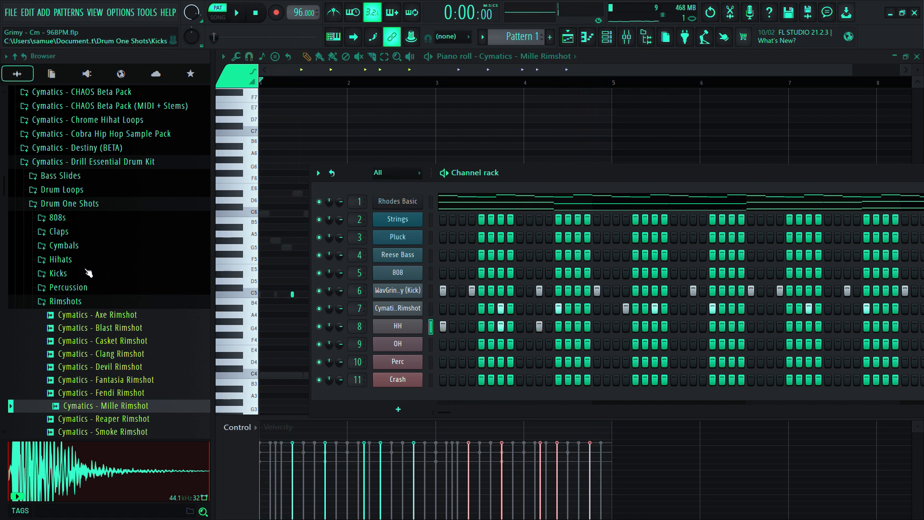
- Preview the shaker and Queens samples in the Hihats folder and load Cymatics - Queens Hihat into the HH channel
left_click(61, 259)
left_click(97, 276)
left_click(107, 340)
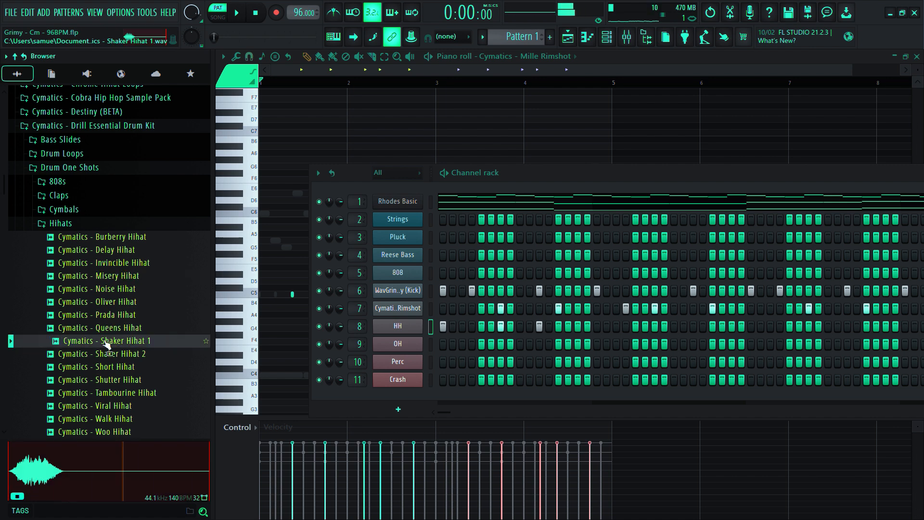
left_click(105, 331)
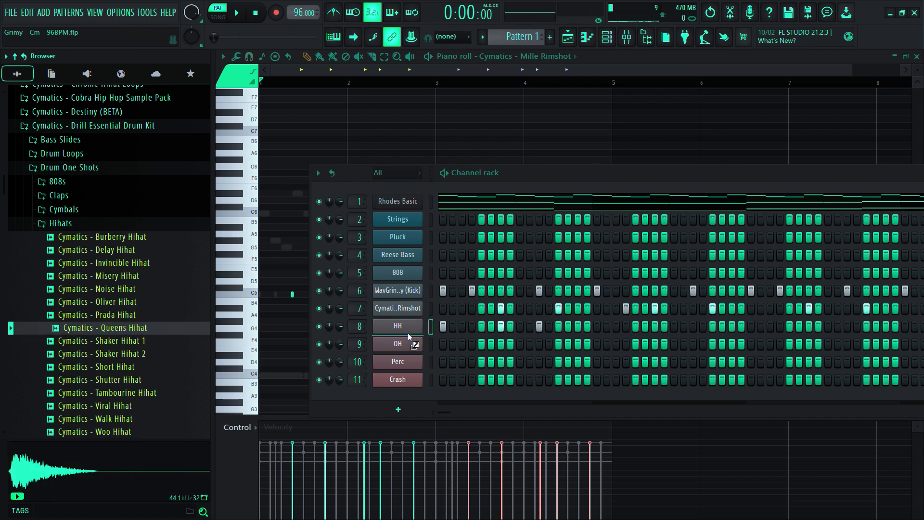
left_click_drag(408, 333, 407, 334)
- Add hi-hat notes on steps 5 and 6 of bar 1 in the piano roll, lower their velocities and preview the pattern
left_click(588, 38)
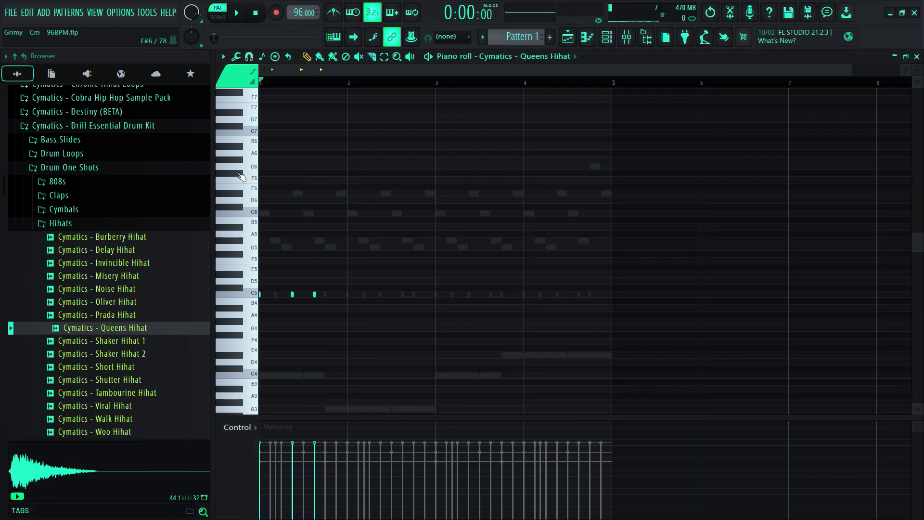
scroll(241, 177, "up", 3)
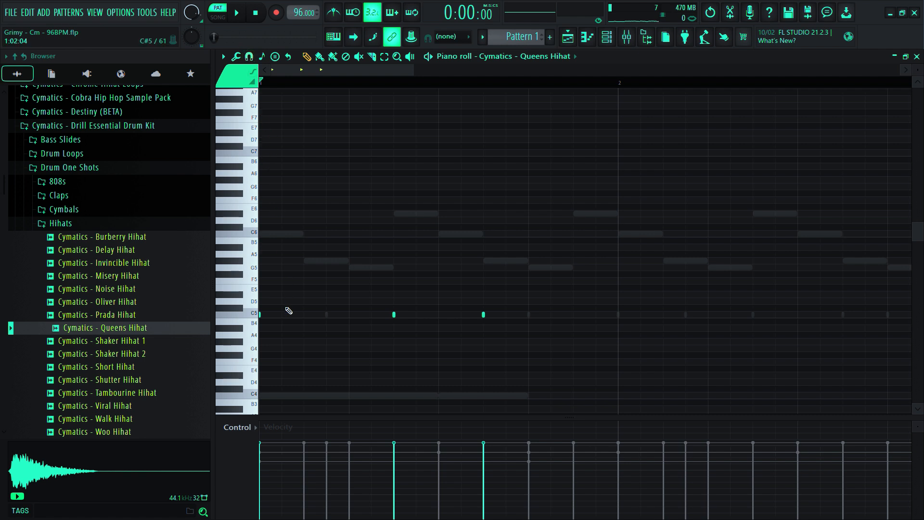
scroll(341, 211, "up", 2)
scroll(457, 333, "down", 3)
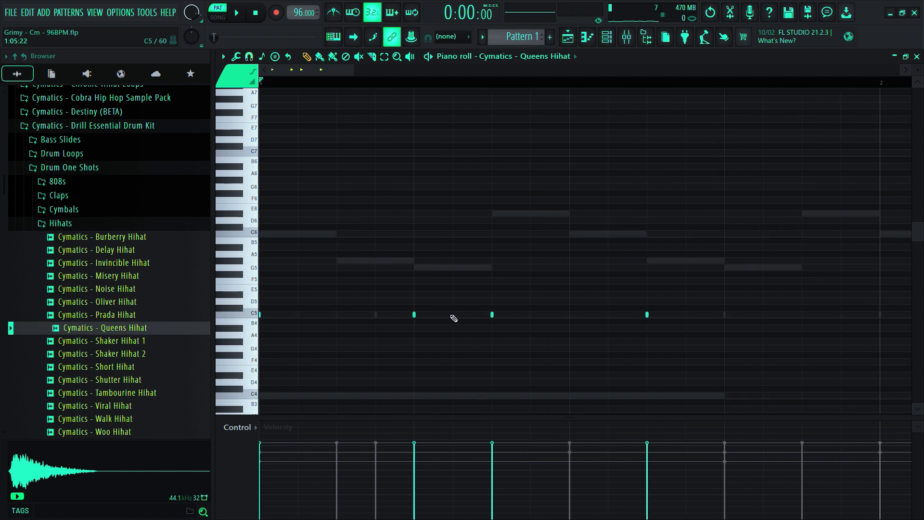
left_click(453, 315)
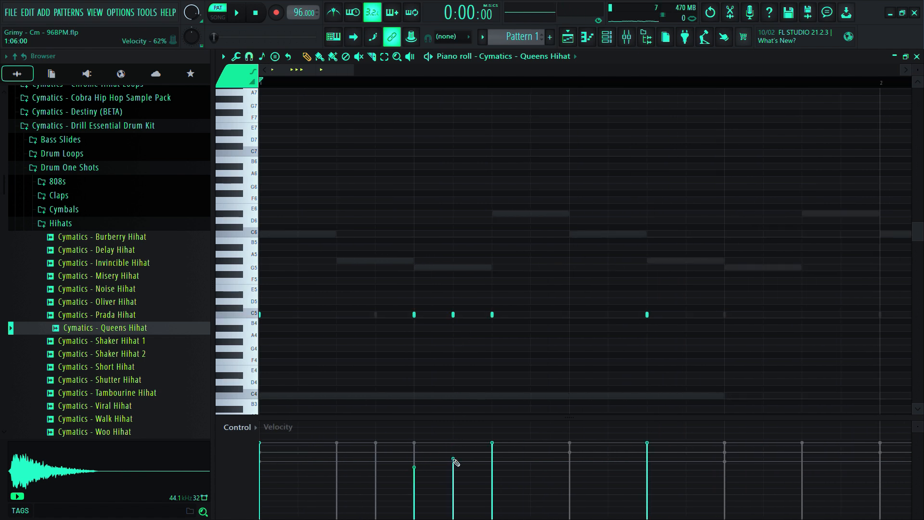
key("space")
scroll(454, 459, "down", 1)
key("space")
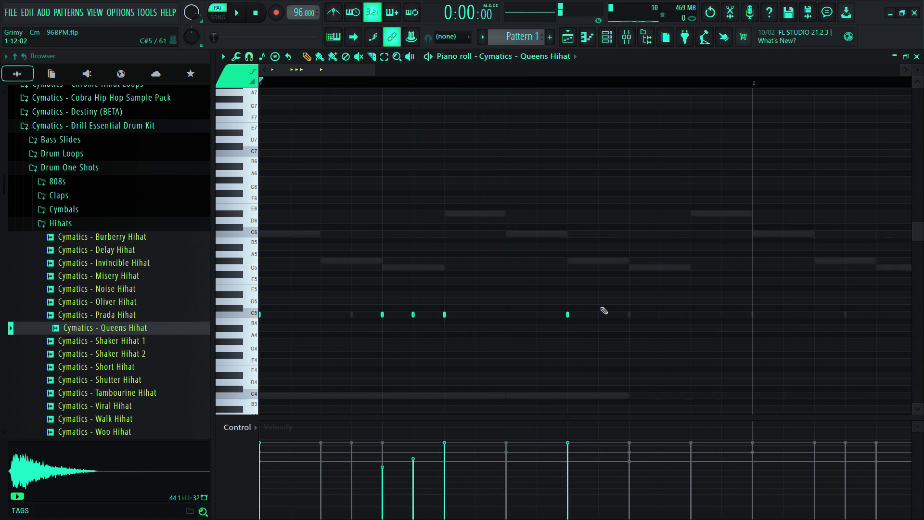
- Lengthen the step 11 hi-hat to two steps, chop it into an eight-note roll with falling velocities, and play it
scroll(604, 310, "up", 5)
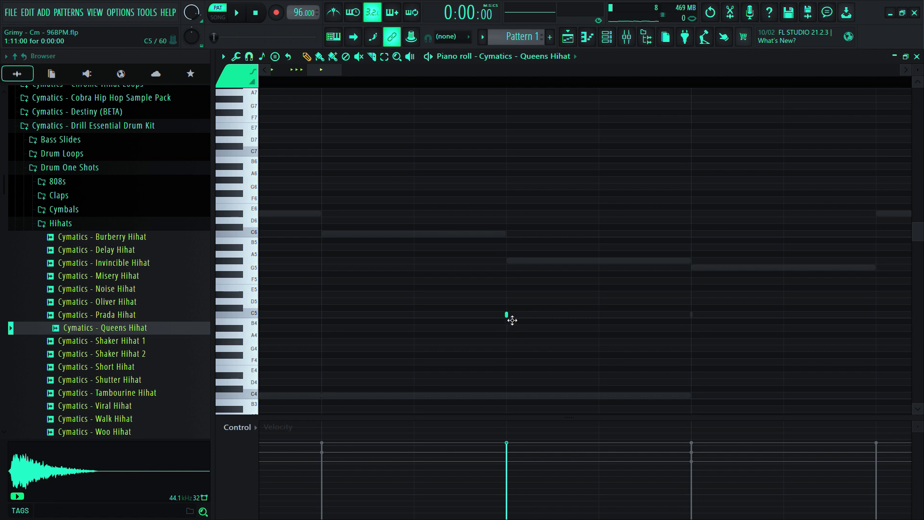
left_click_drag(514, 318, 695, 346)
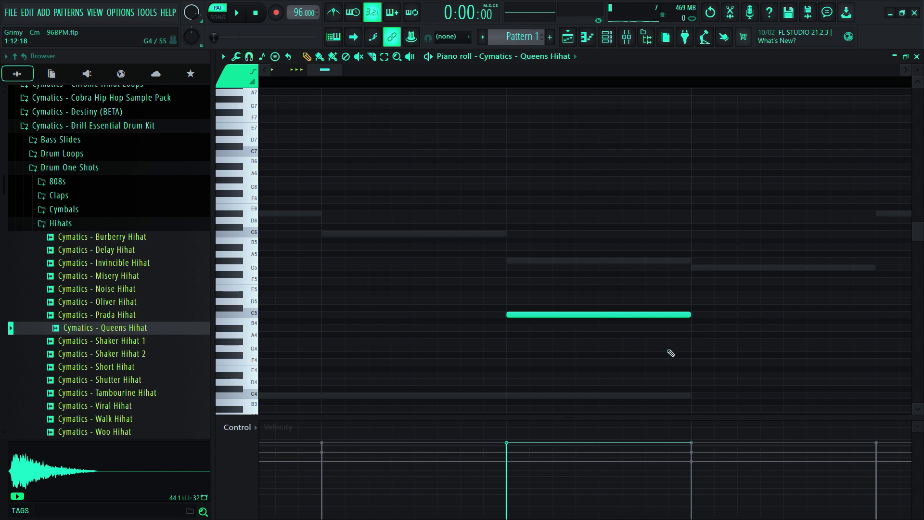
key("alt+u")
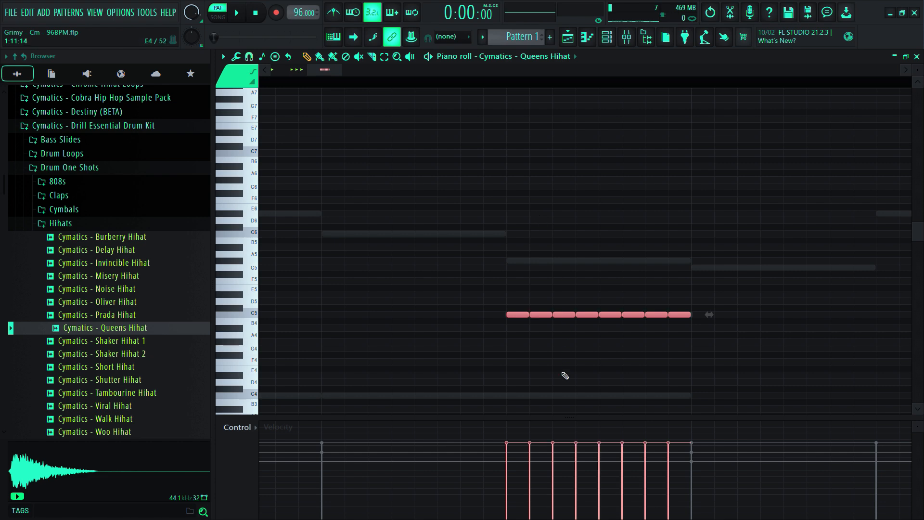
mouse_move(510, 442)
left_mouse_down()
mouse_move(598, 479)
mouse_move(680, 478)
left_mouse_up()
key("space")
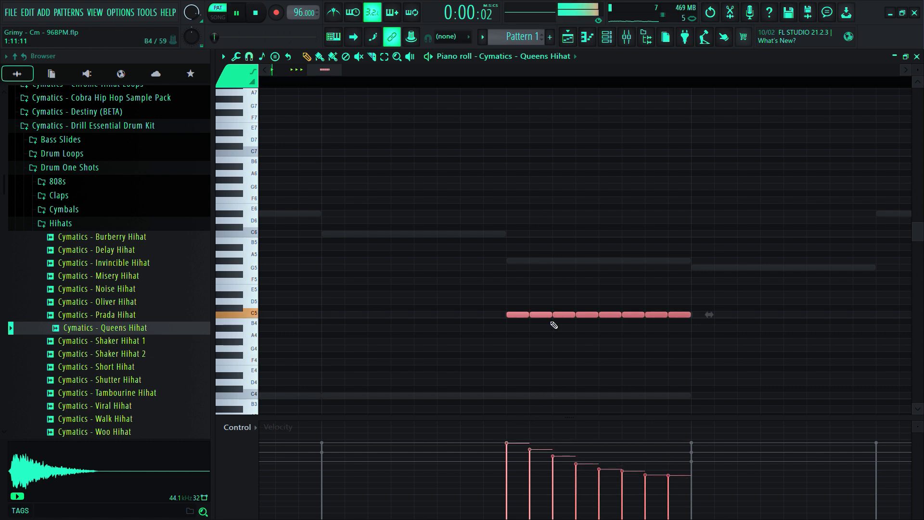
scroll(554, 325, "down", 5)
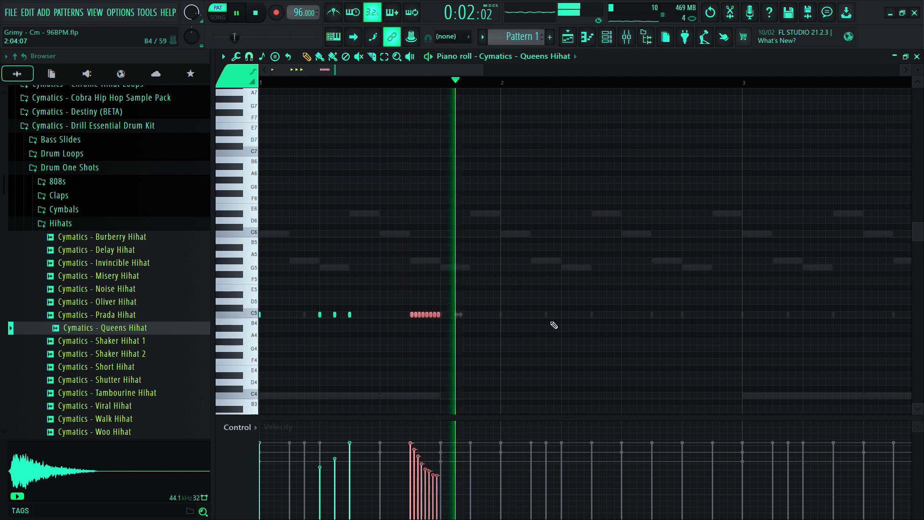
scroll(554, 325, "down", 3)
key("space")
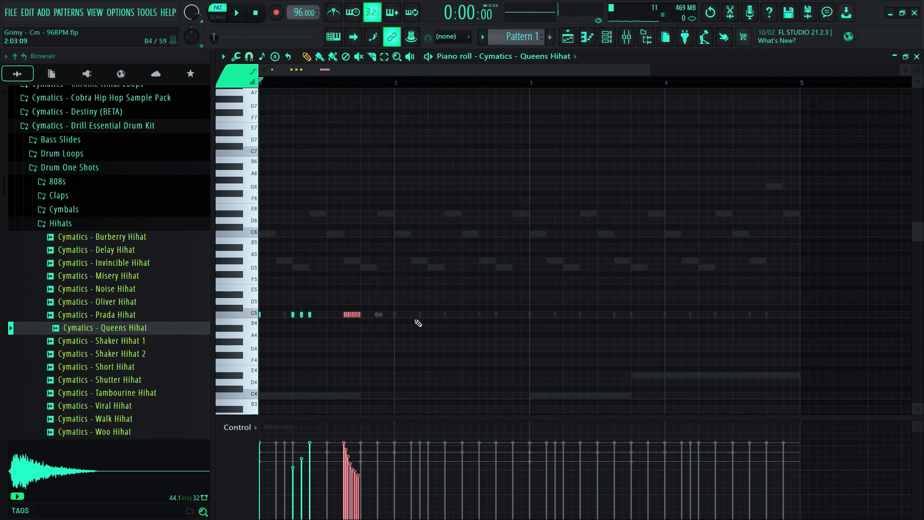
- Place short full-velocity hi-hat notes on steps 1, 4 and 7 of bar 2 and start playback
scroll(419, 323, "up", 5)
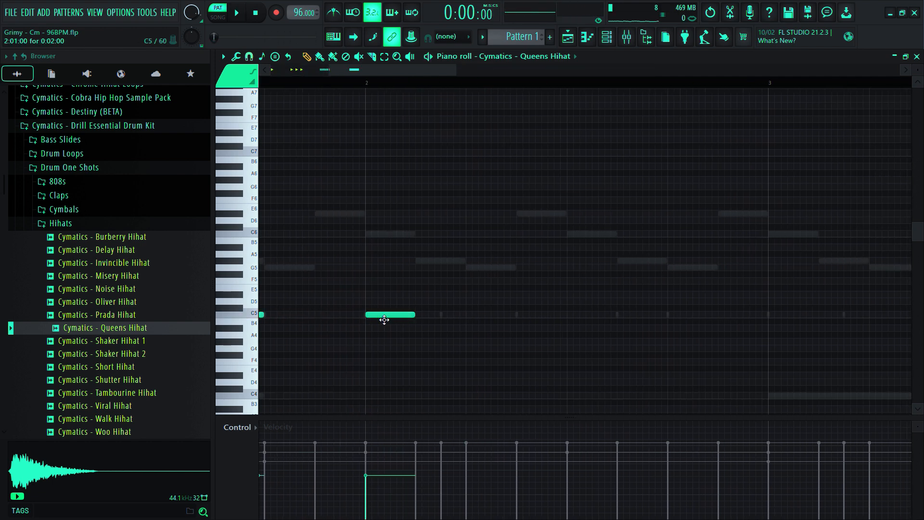
right_click(385, 320)
scroll(382, 319, "down", 4)
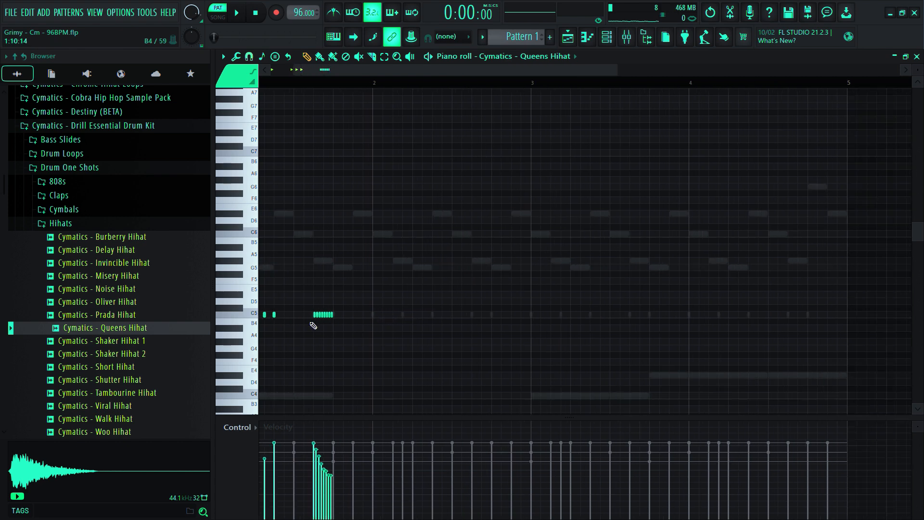
scroll(375, 332, "up", 4)
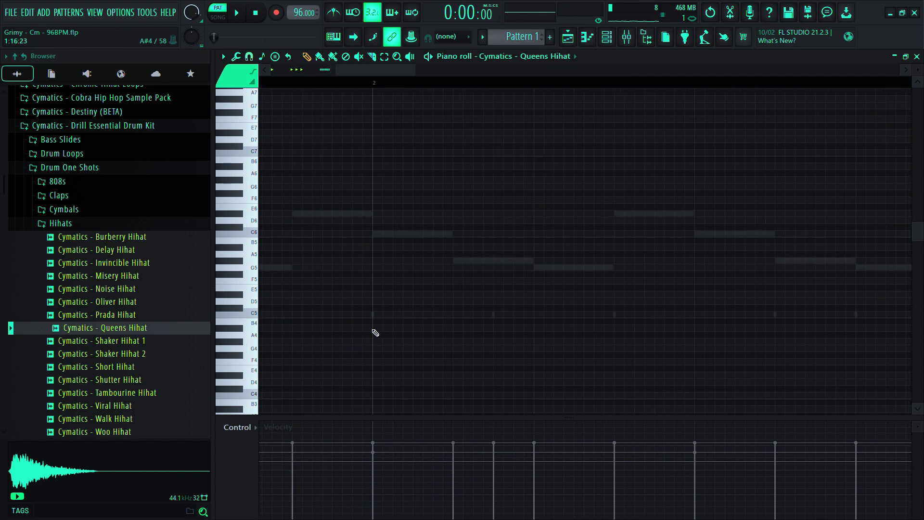
left_click(373, 315)
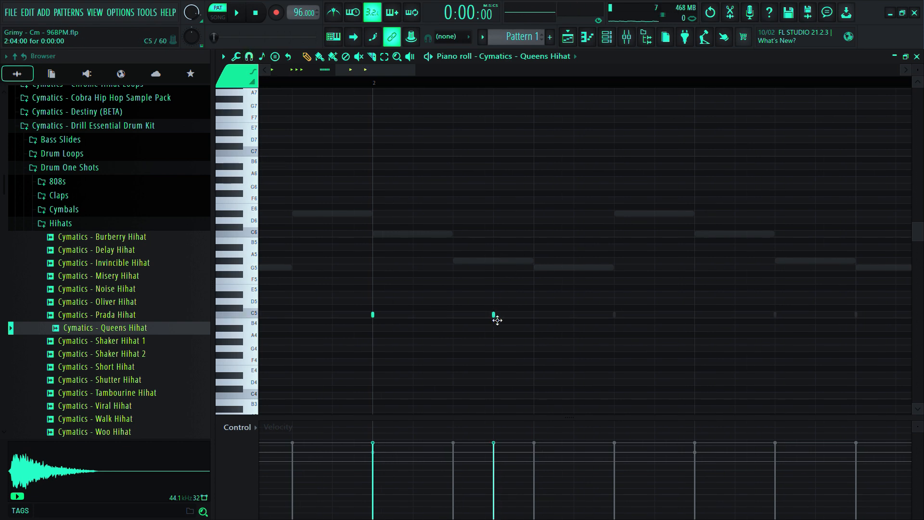
scroll(576, 334, "down", 4)
key("space")
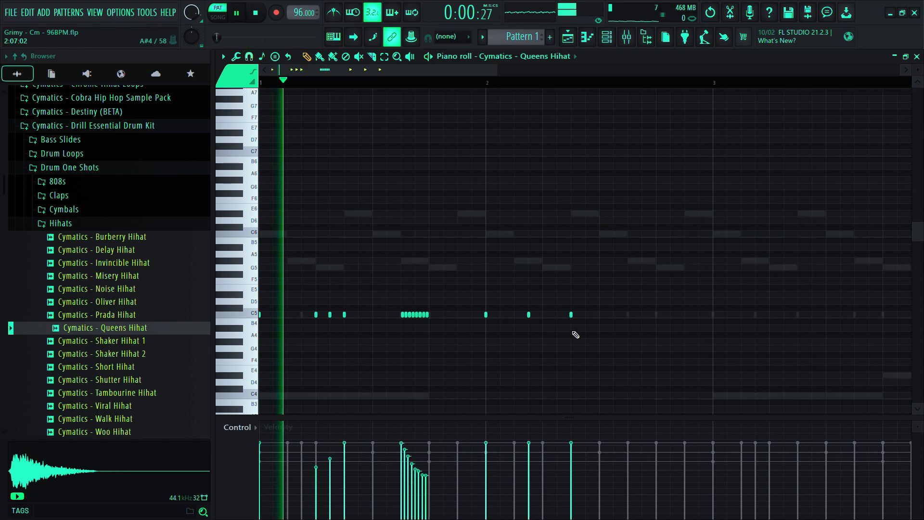
- Add hi-hat notes on steps 9, 10 and 11 of bar 2 during playback, then stop the pattern
scroll(615, 336, "up", 5)
left_click(565, 315)
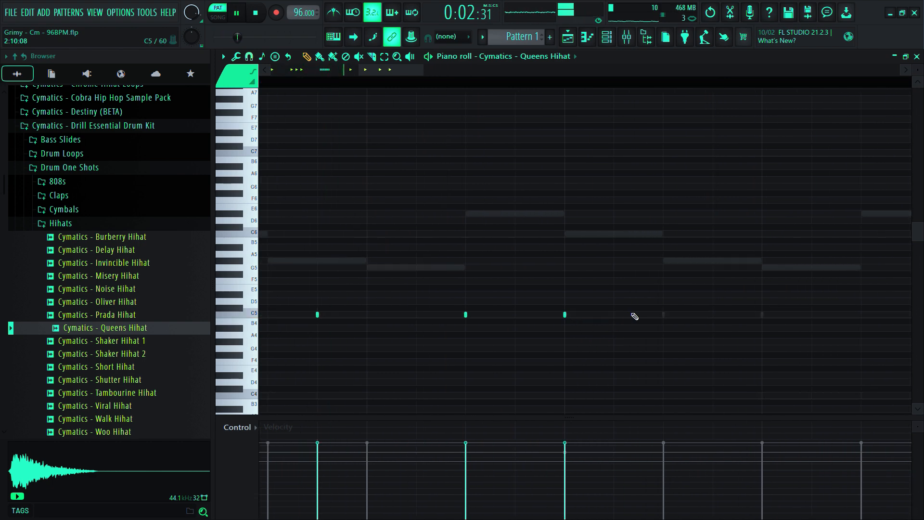
left_click(614, 314)
scroll(578, 374, "down", 4)
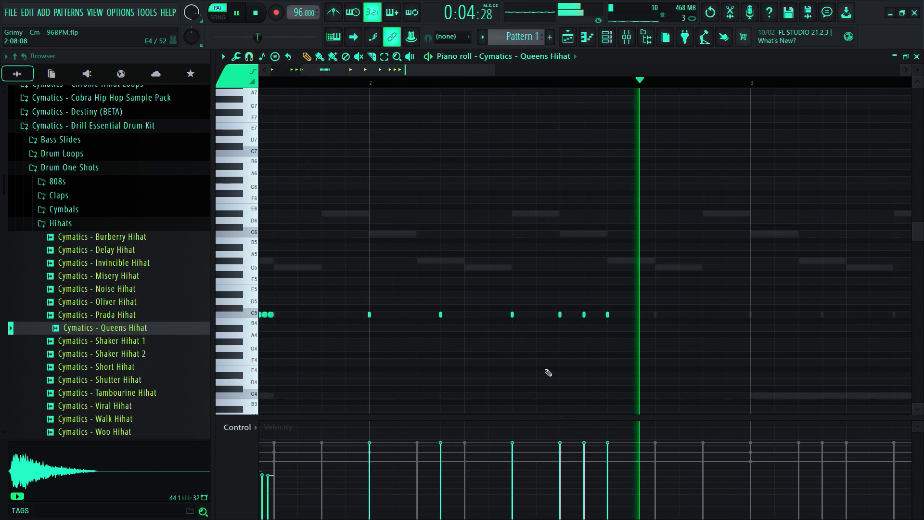
key("space")
- Duplicate all the Queens Hihat notes from bars 1–2 into bars 3–4 while the pattern plays
scroll(548, 372, "down", 3)
left_click_drag(527, 342, 248, 245)
key("space")
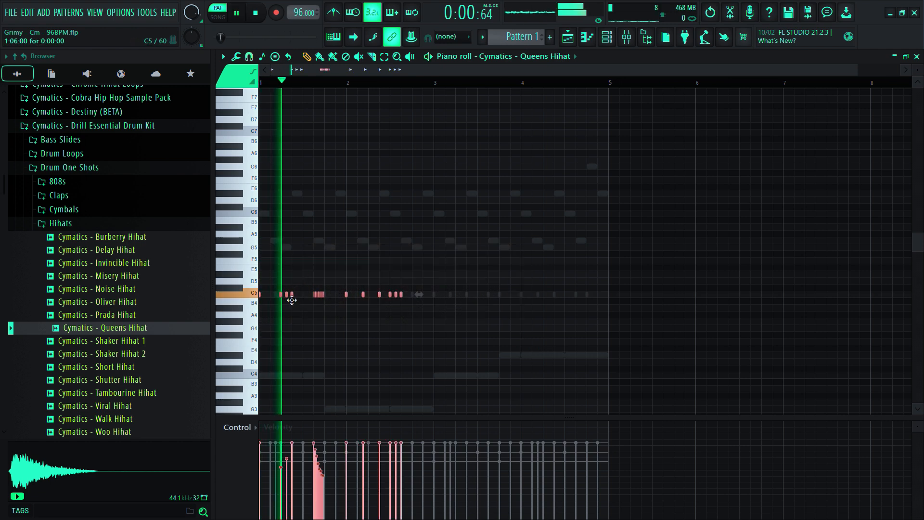
key("ctrl+b")
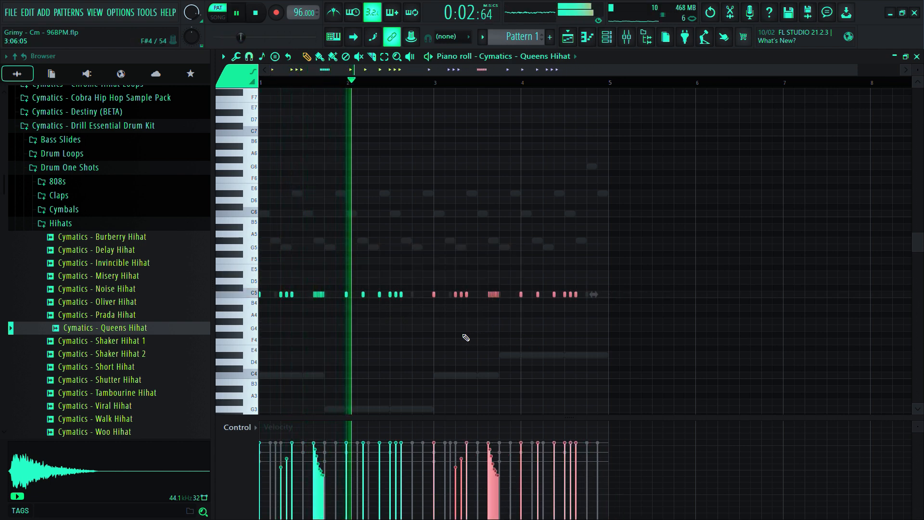
- Add hi-hat notes on steps 2 and 3 of bar 4 and give them progressively lower velocities
scroll(465, 279, "down", 1)
scroll(497, 295, "up", 5)
scroll(568, 322, "up", 3)
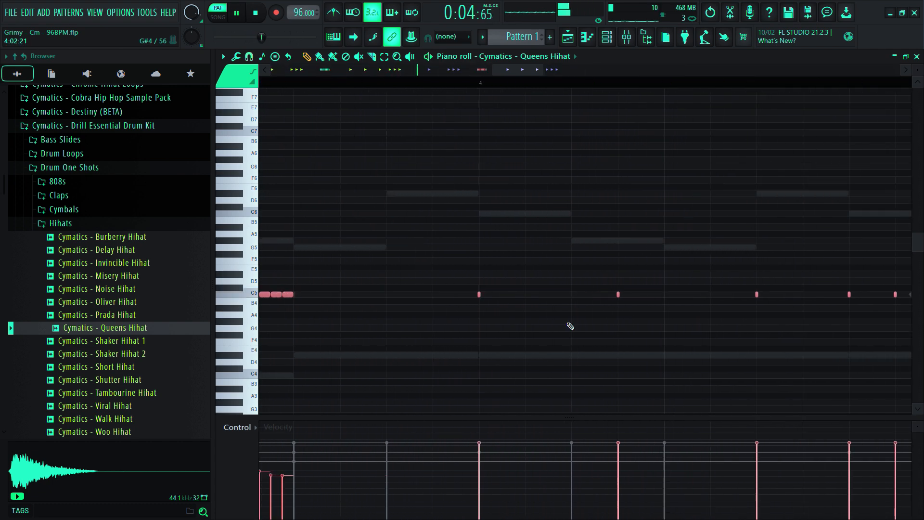
left_click(510, 295)
left_click(572, 295)
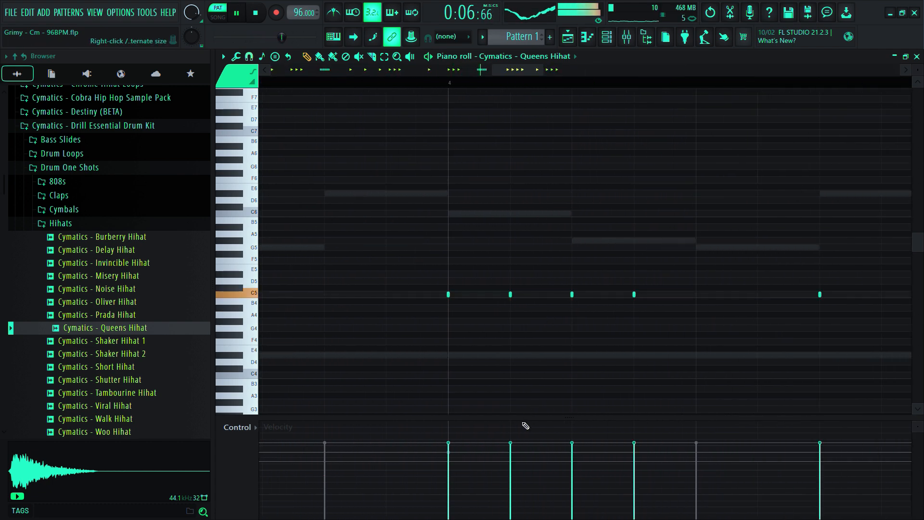
left_click(510, 450)
left_click(572, 469)
scroll(500, 361, "down", 8)
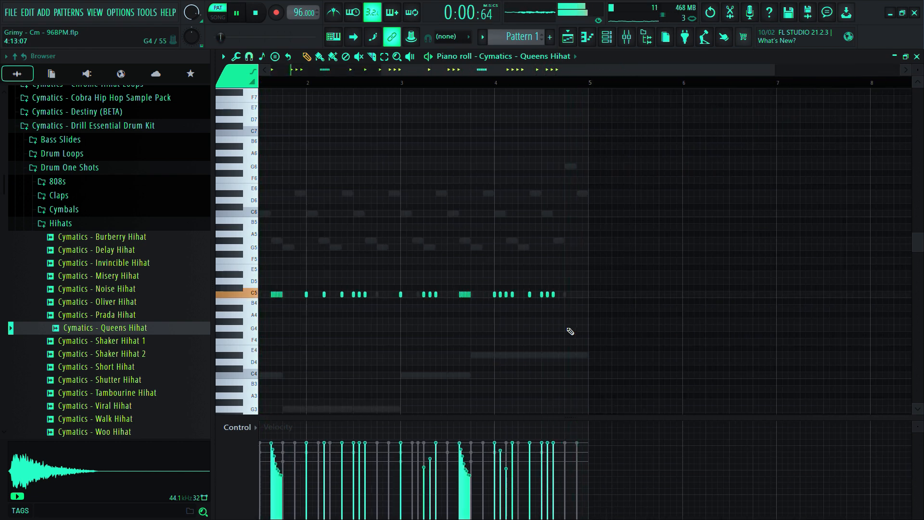
- Lower the velocities of the hi-hats on steps 10 and 11 in both bar 4 and bar 2, stepping downward
scroll(569, 330, "up", 5)
left_click_drag(534, 319, 479, 272)
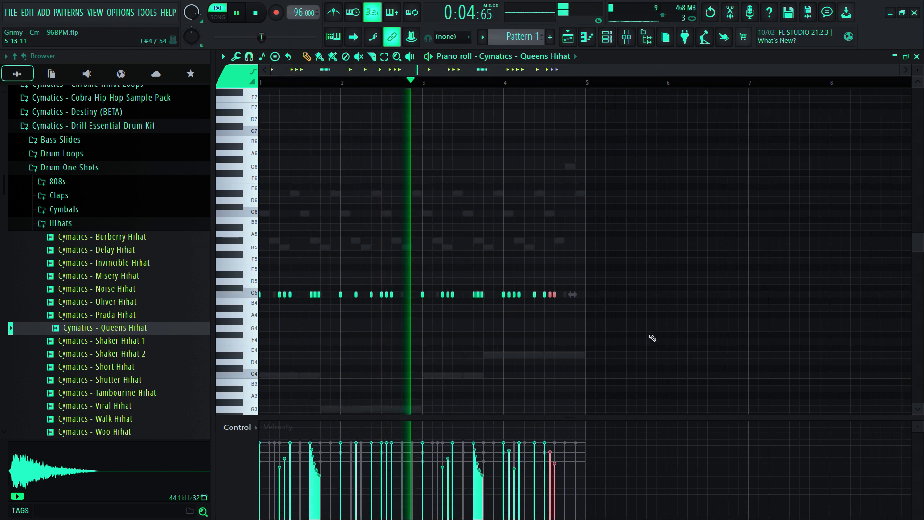
left_click_drag(517, 336, 406, 267)
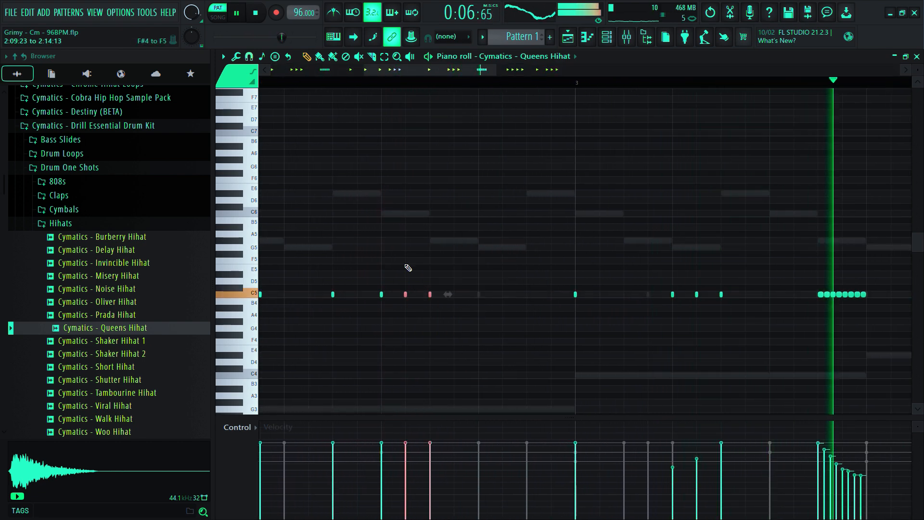
left_click_drag(406, 444, 406, 450)
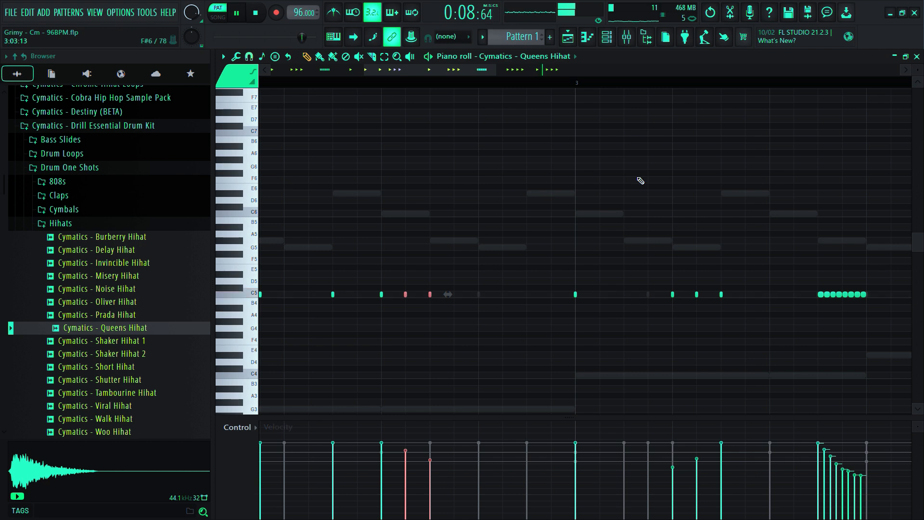
- Return to the channel rack, select the OH channel and play the pattern to check the groove
left_click(613, 38)
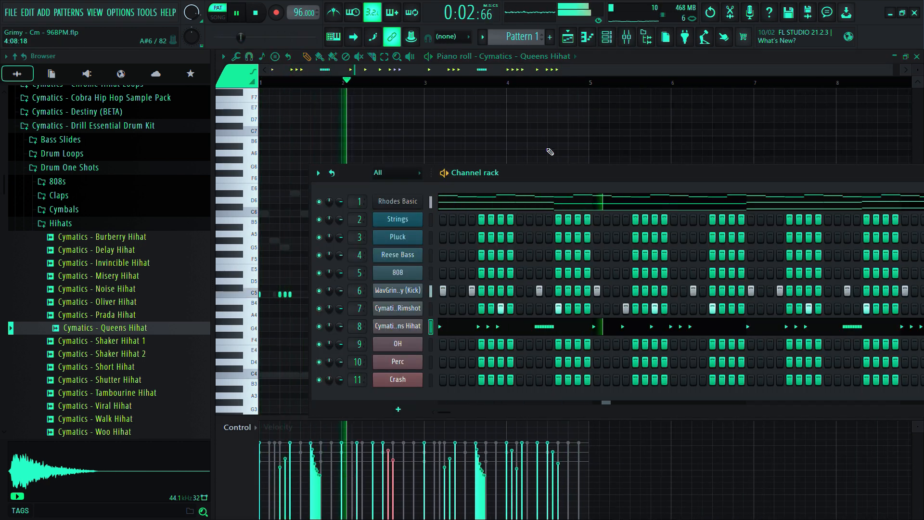
key("space")
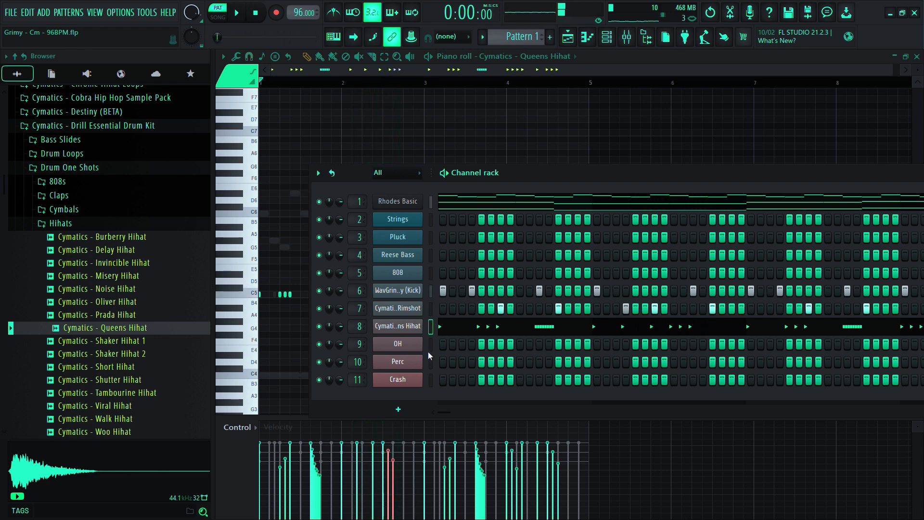
left_click(401, 346)
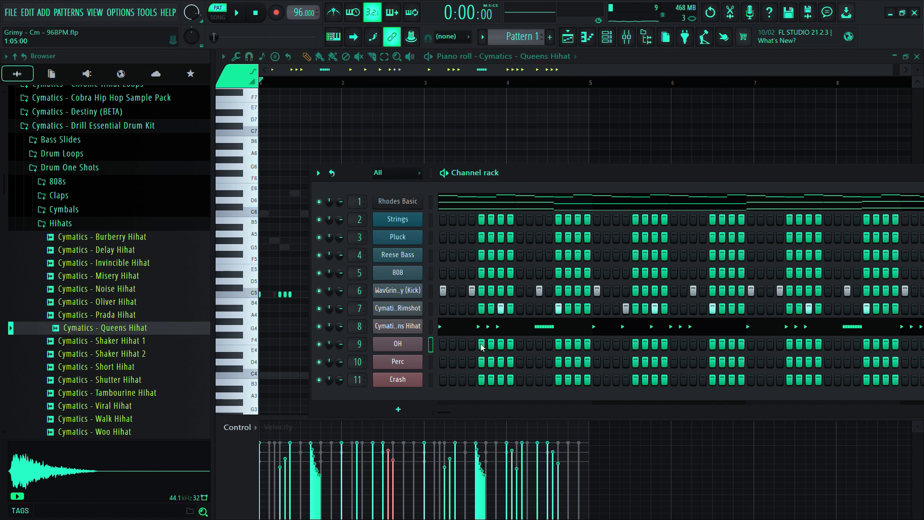
key("space")
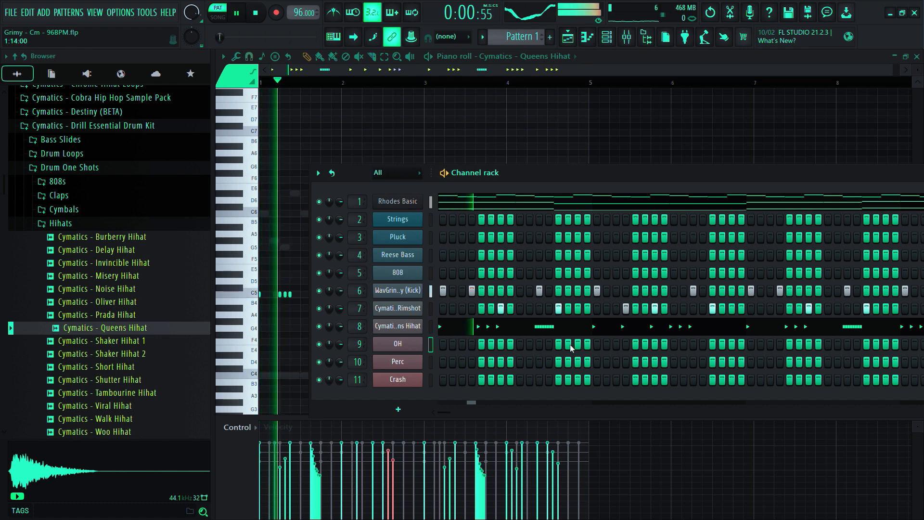
key("space")
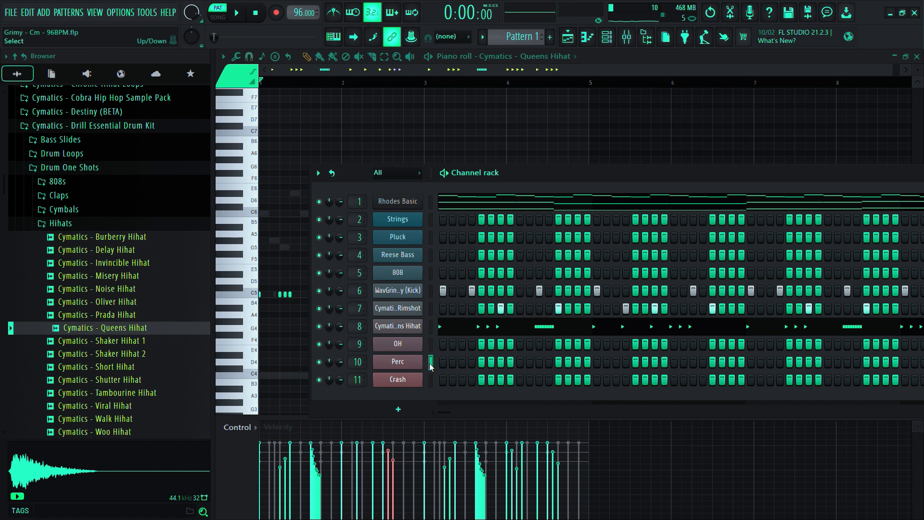
- Place Perc hits on steps 2 and 19 in the channel rack while playing the pattern
left_click(453, 362)
key("space")
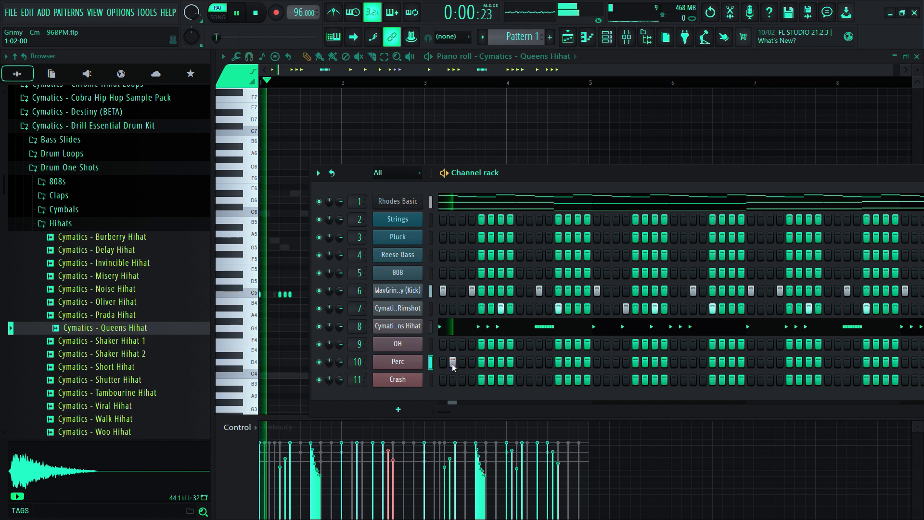
left_click(616, 362)
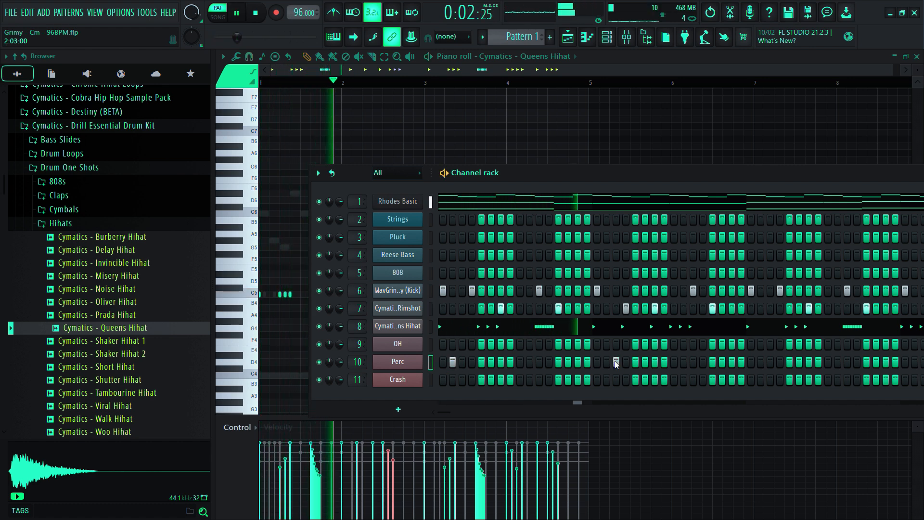
- Restart playback to check the groove and shift the second Perc hit to step 20
key("space")
key("space")
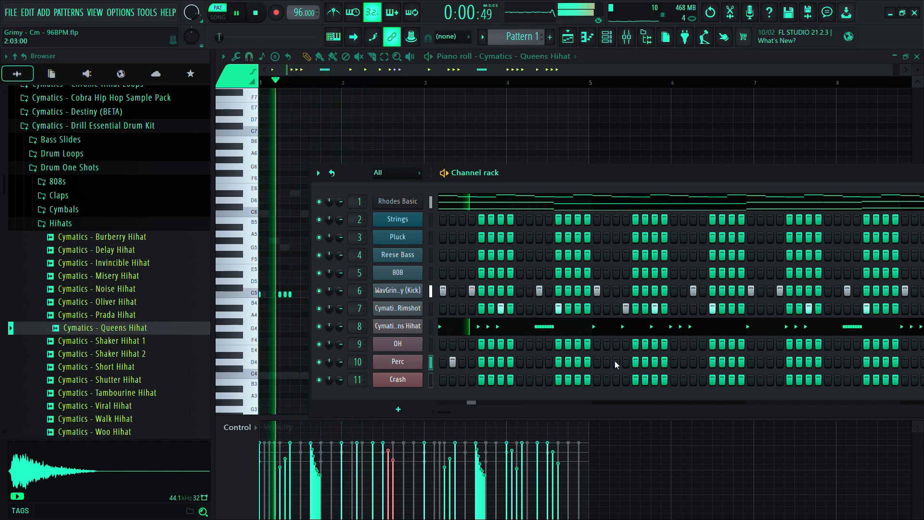
left_click(617, 361)
left_click(626, 362)
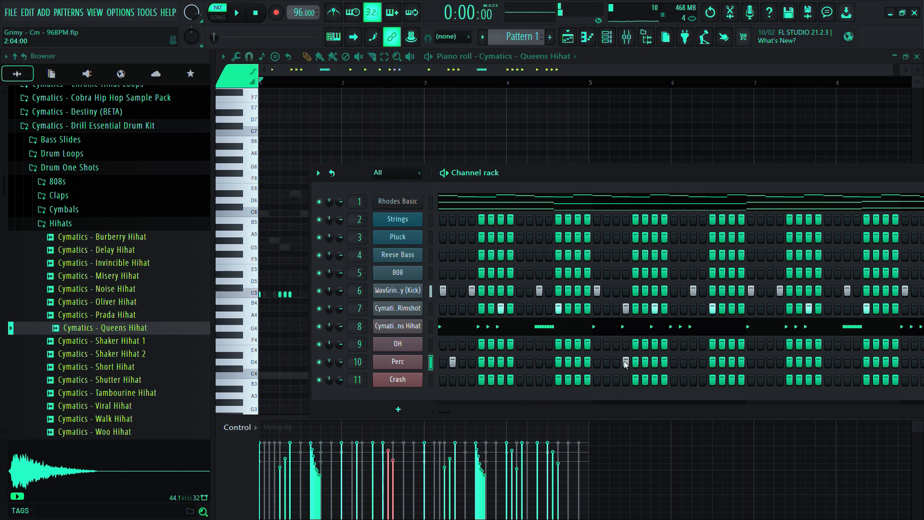
- Duplicate the two Perc hits into bars 3 and 4 and add a Crash hit on step 1
left_click(588, 38)
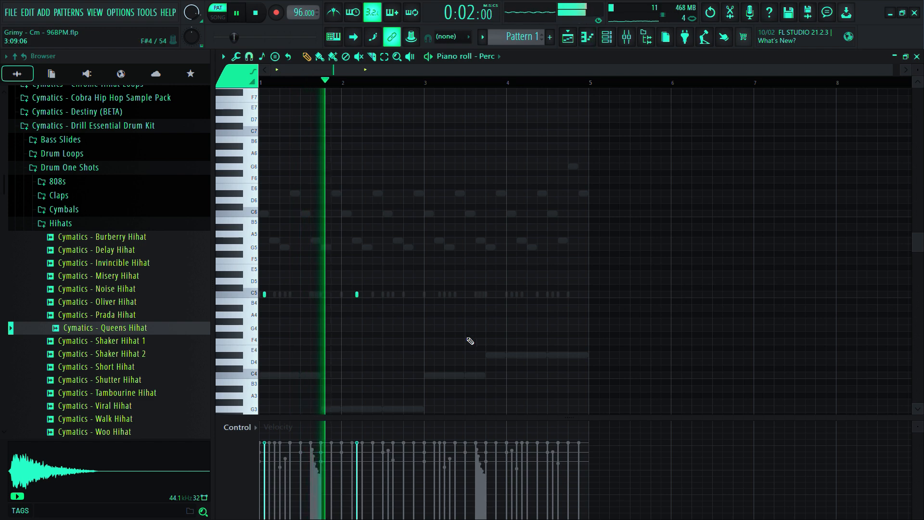
left_click_drag(466, 337, 256, 216)
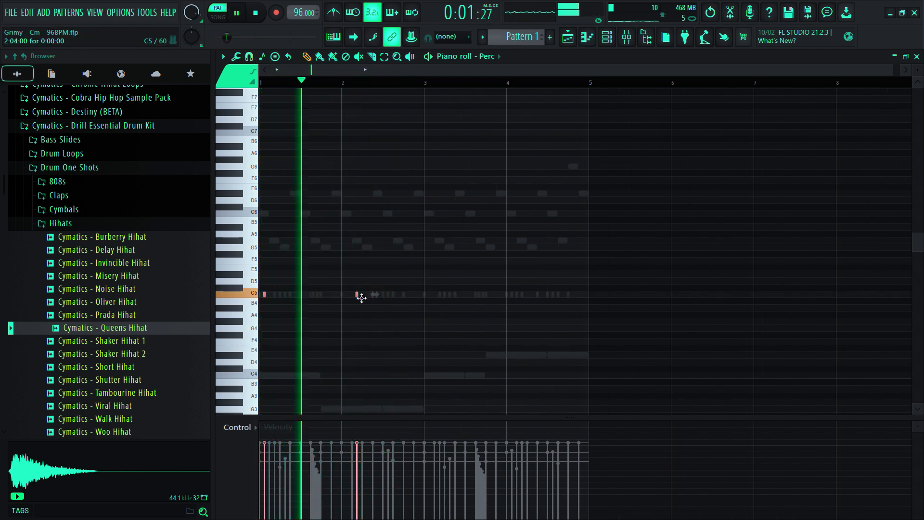
key("ctrl+b")
left_click(610, 44)
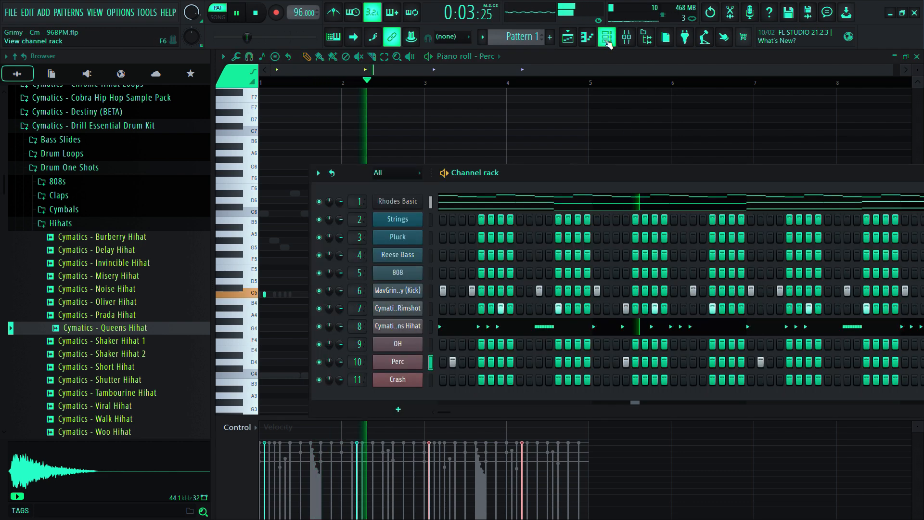
left_click(443, 380)
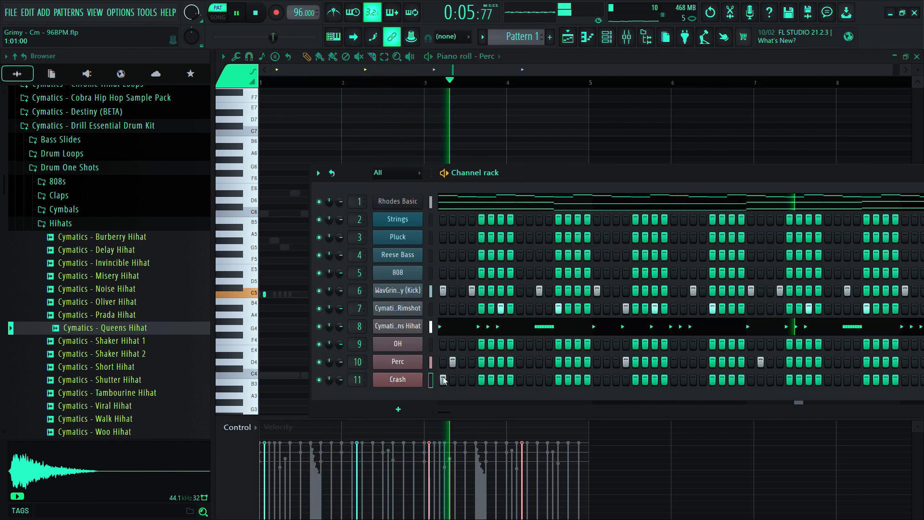
- Copy the kick rhythm into the 808 channel and pitch the notes to C2, G1 in bar 2, D#2 in bar 4, with C3 closing bars 1 and 3
left_click(430, 289)
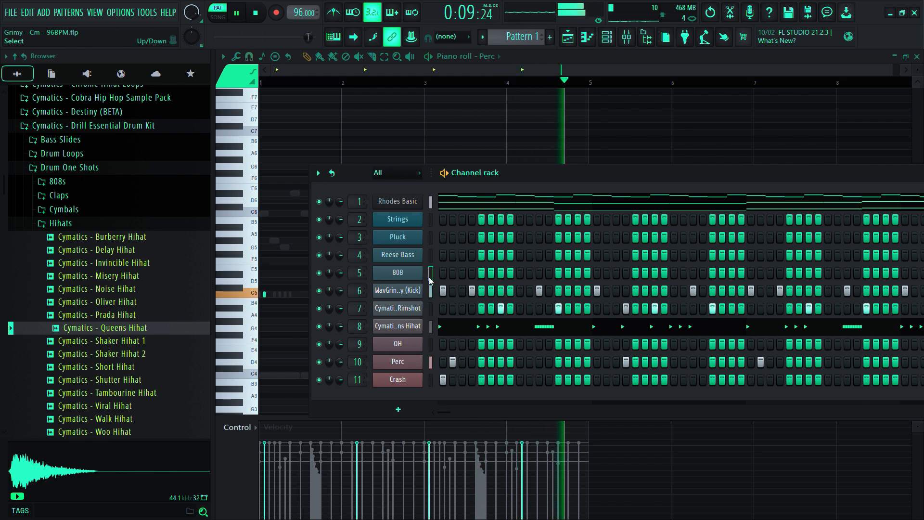
key("space")
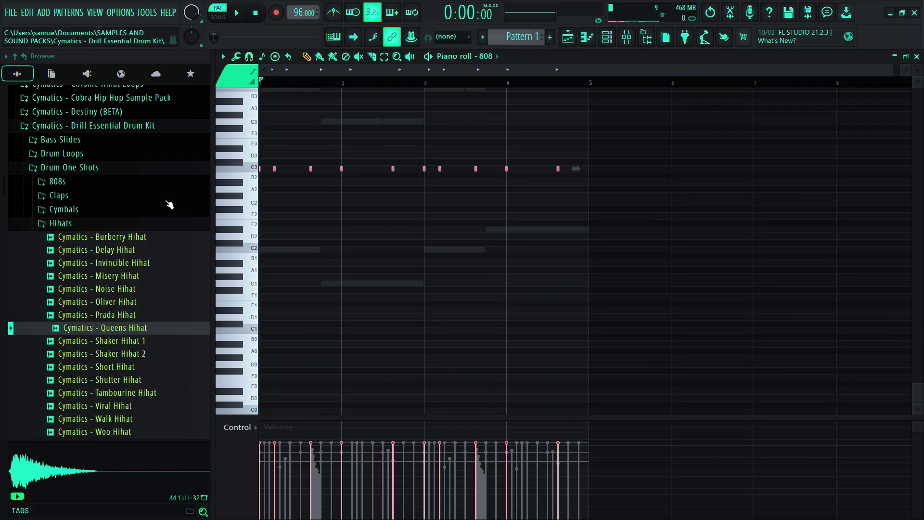
left_click_drag(407, 260, 331, 220)
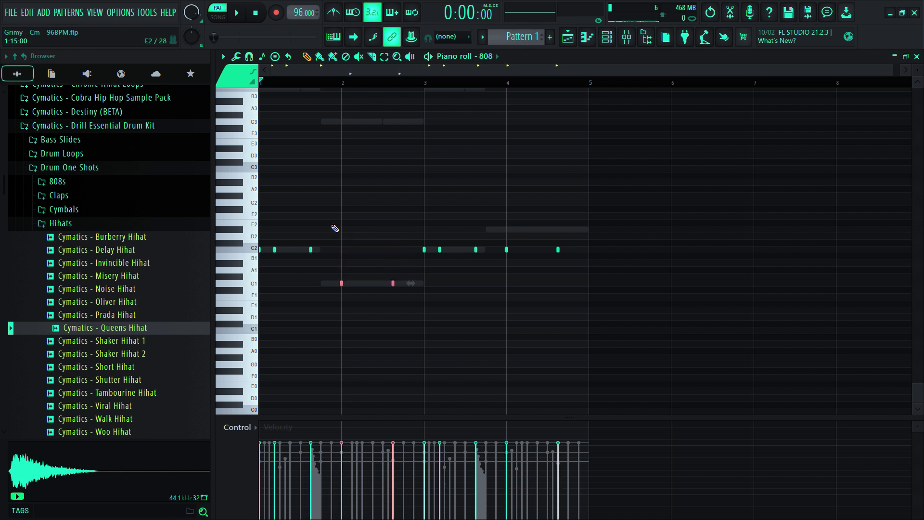
left_click_drag(596, 260, 501, 215)
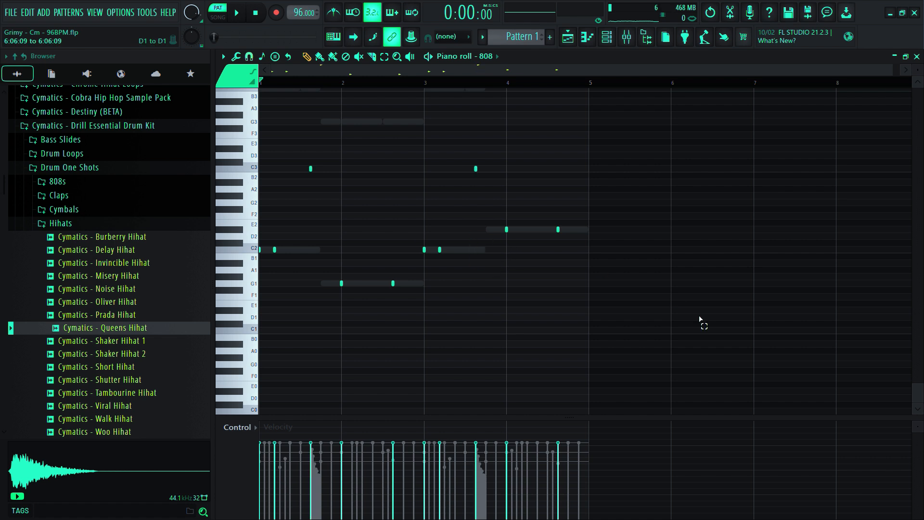
- Transpose all 808 notes up three octaves and extend each one to the next note with Quick legato
scroll(703, 319, "up", 6)
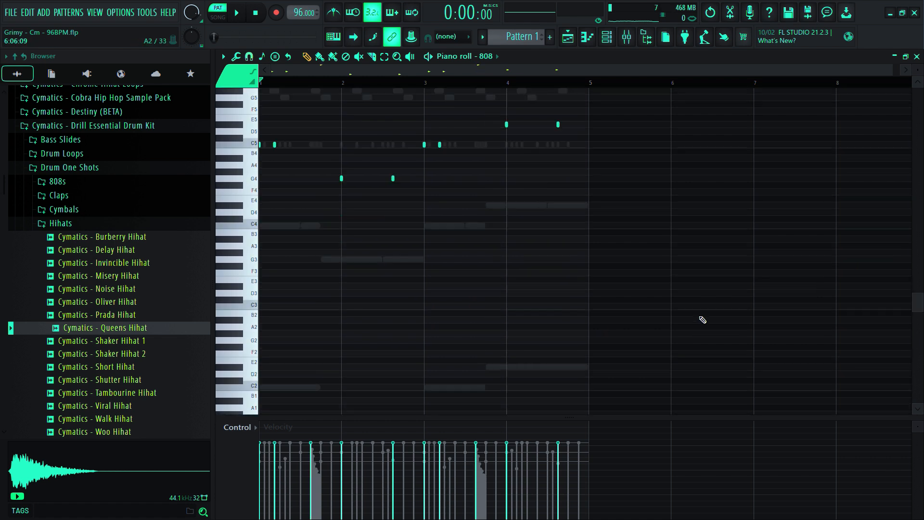
left_click_drag(640, 284, 225, 71)
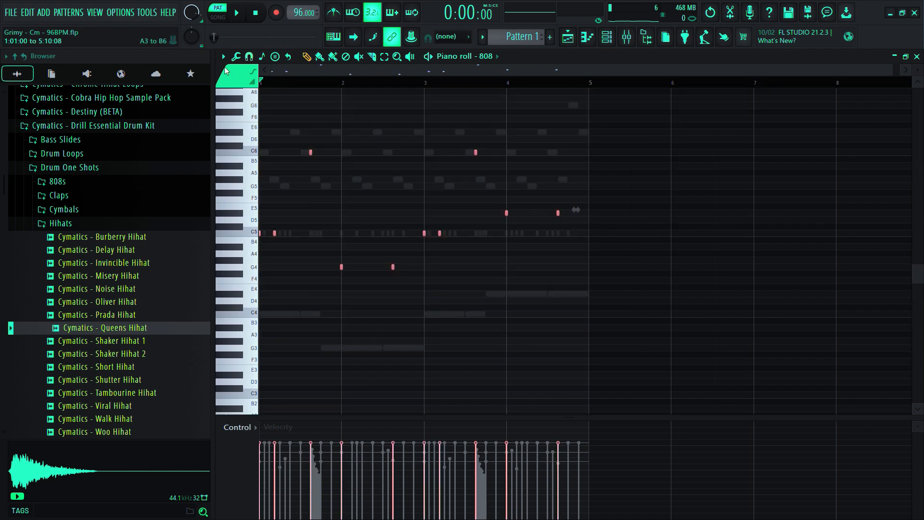
key("ctrl+l")
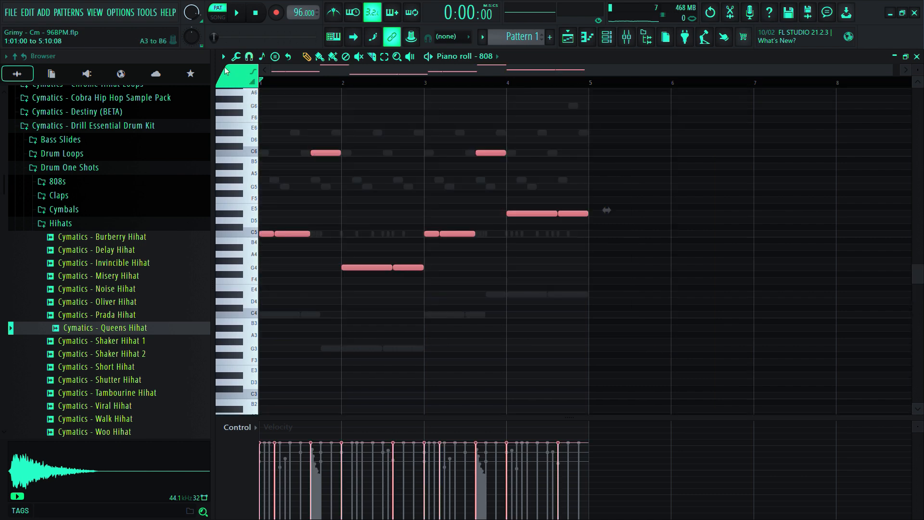
- Lower the 808 mixer track to -7.4 dB during playback and collapse the Drum One Shots folder in the browser
left_click(634, 42)
key("space")
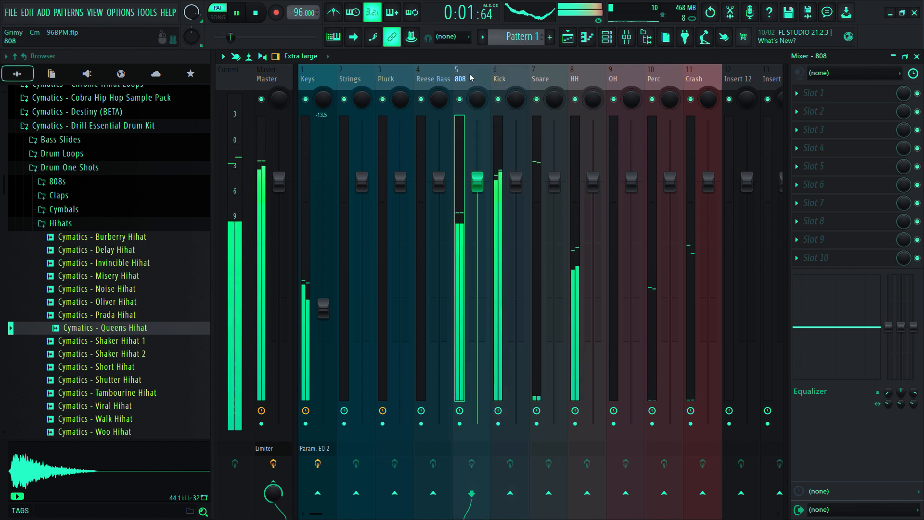
left_click_drag(477, 182, 480, 261)
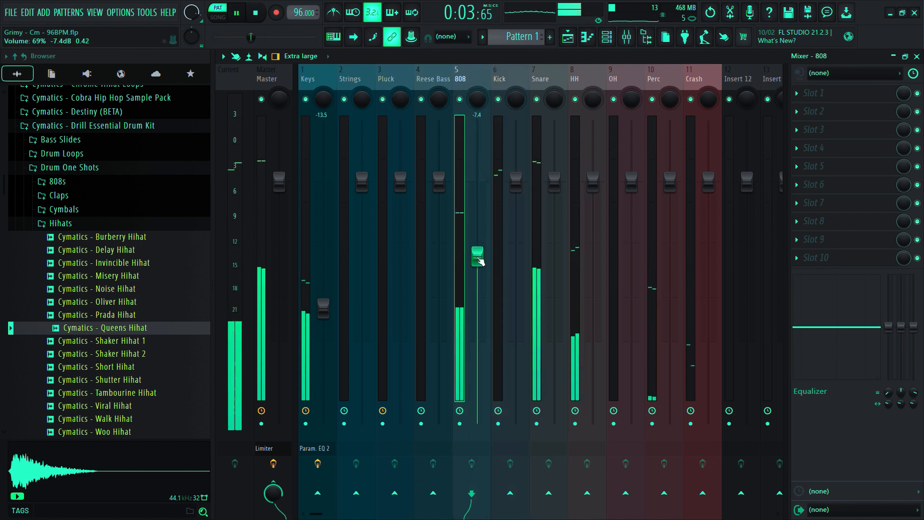
left_click(67, 167)
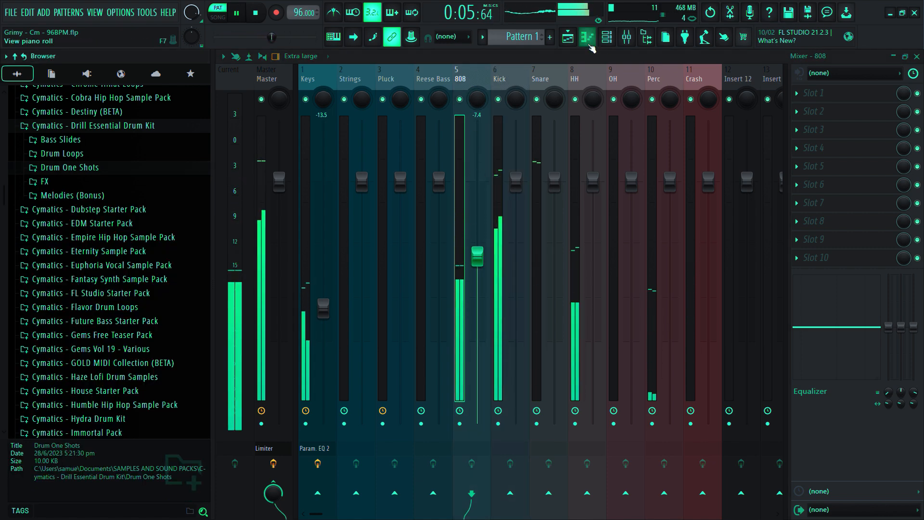
- Play the pattern from the start with the 808 piano roll open to check the bass line
left_click(608, 38)
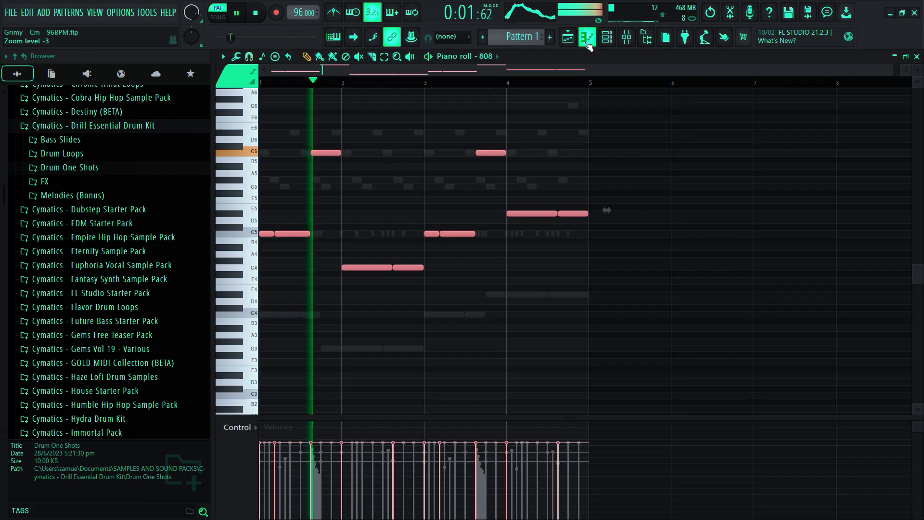
left_click(440, 266)
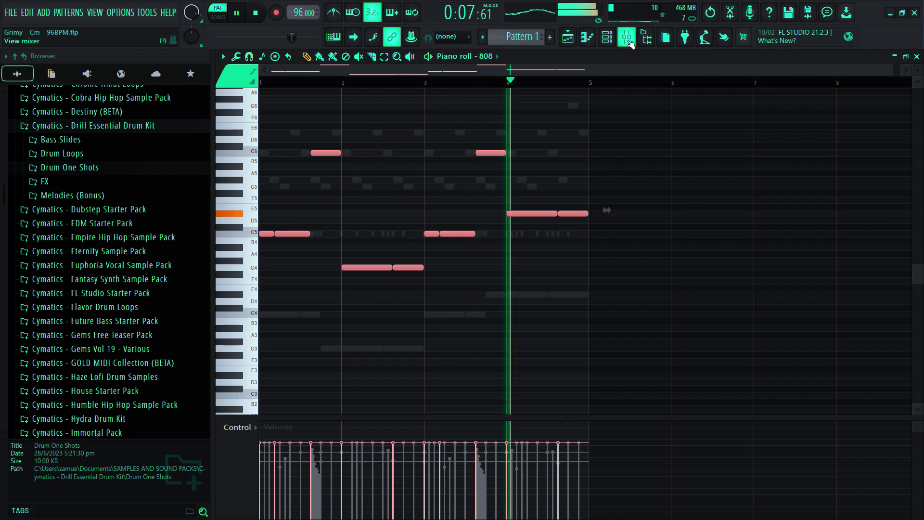
key("space")
key("space")
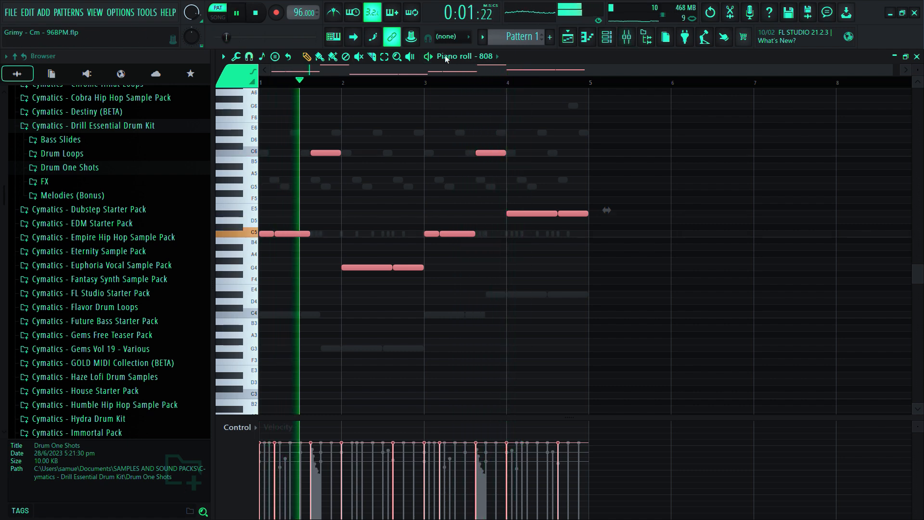
- Mute the Rhodes Basic channel and listen to the 808 line against the drums from its piano roll
left_click(614, 37)
key("space")
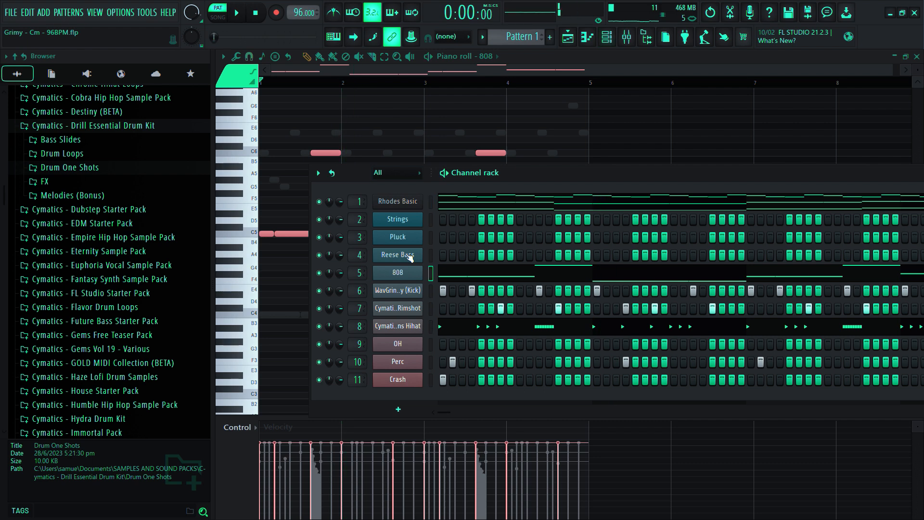
left_click(319, 202)
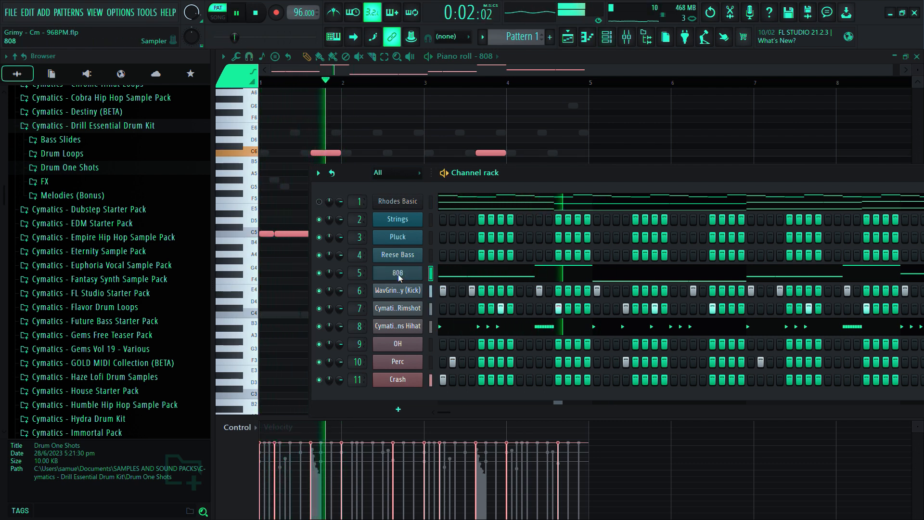
left_click(586, 39)
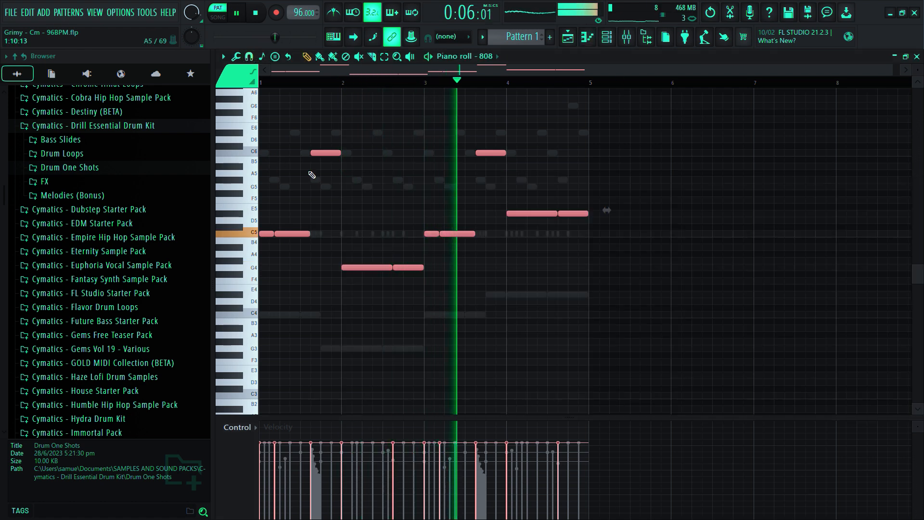
key("space")
- Add a two-step G4 note to the 808 on step 15 of bar 1, copy it to step 15 of bar 3, and play the pattern
scroll(312, 175, "up", 5)
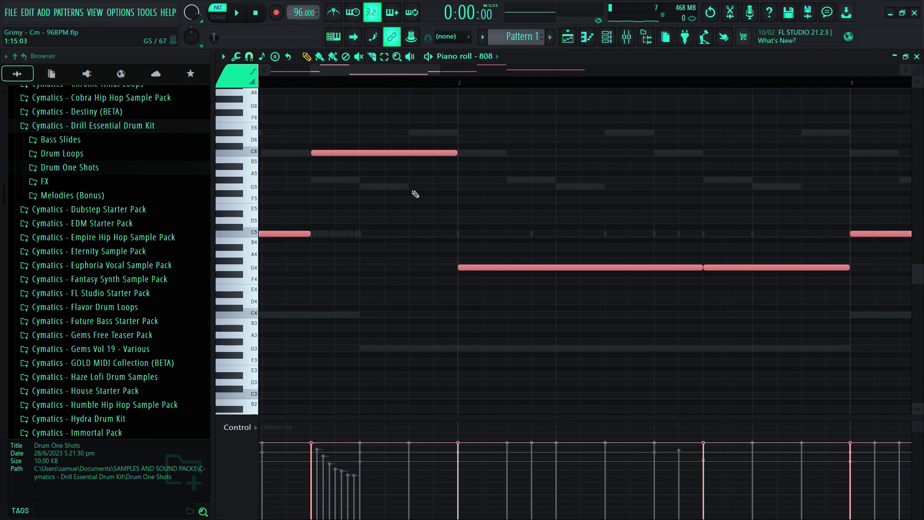
left_click(413, 192)
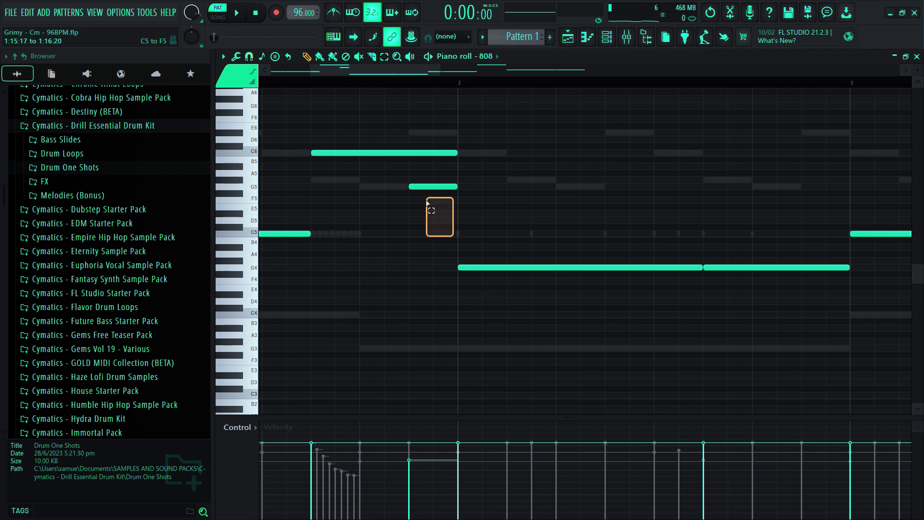
left_click_drag(427, 203, 420, 190)
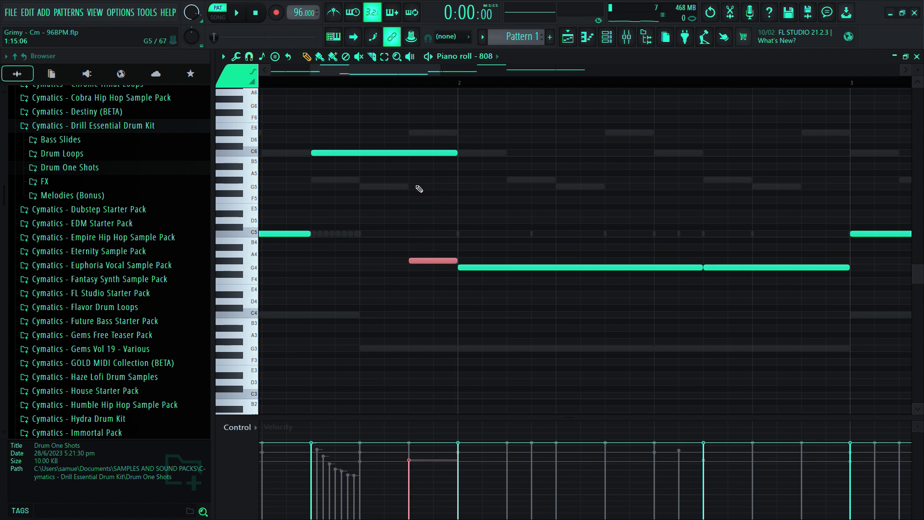
scroll(419, 189, "down", 3)
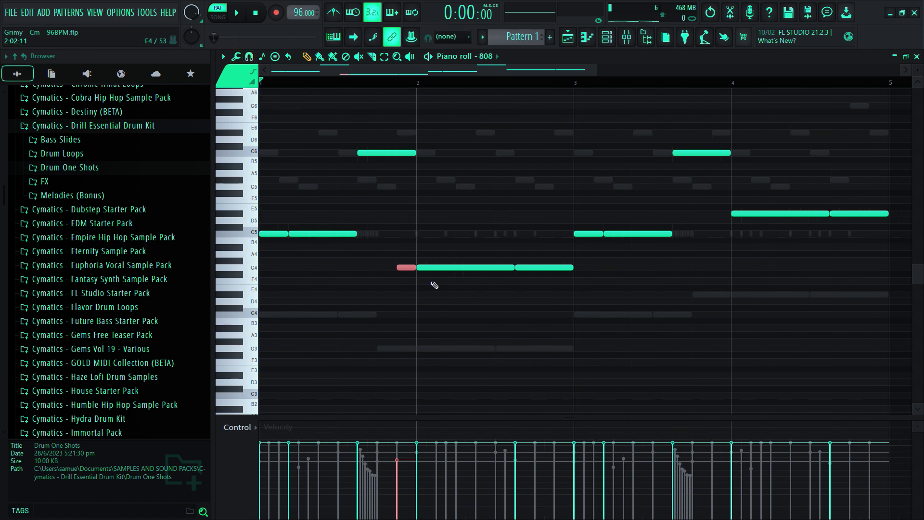
key("space")
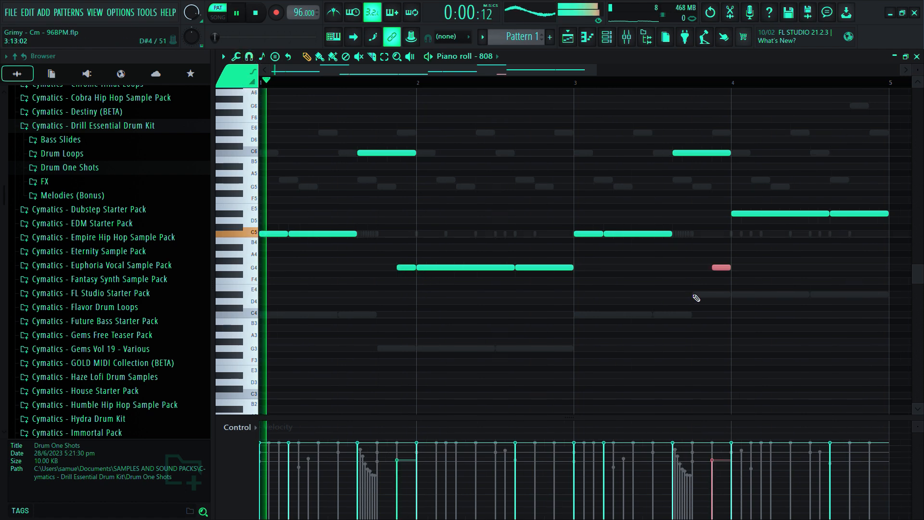
scroll(693, 296, "down", 2)
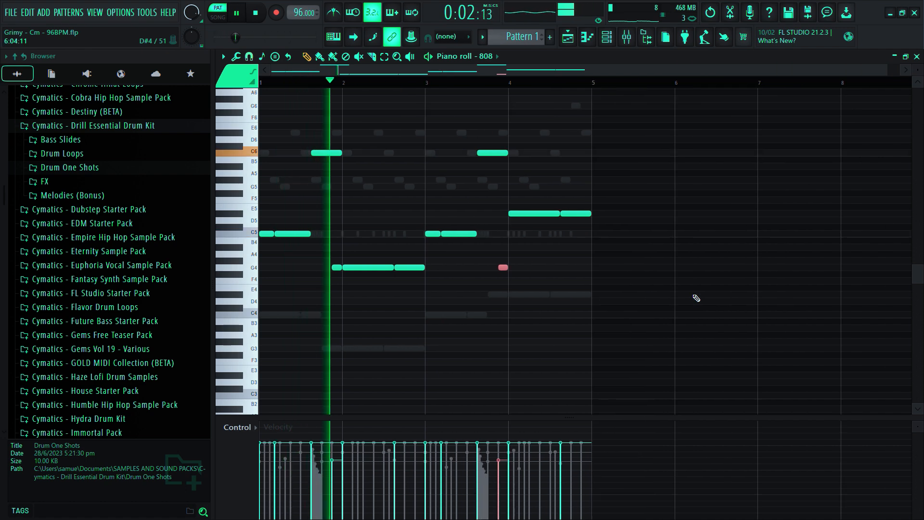
- Check the 808 level in the mixer during playback and unmute the Rhodes Basic channel
key("F9")
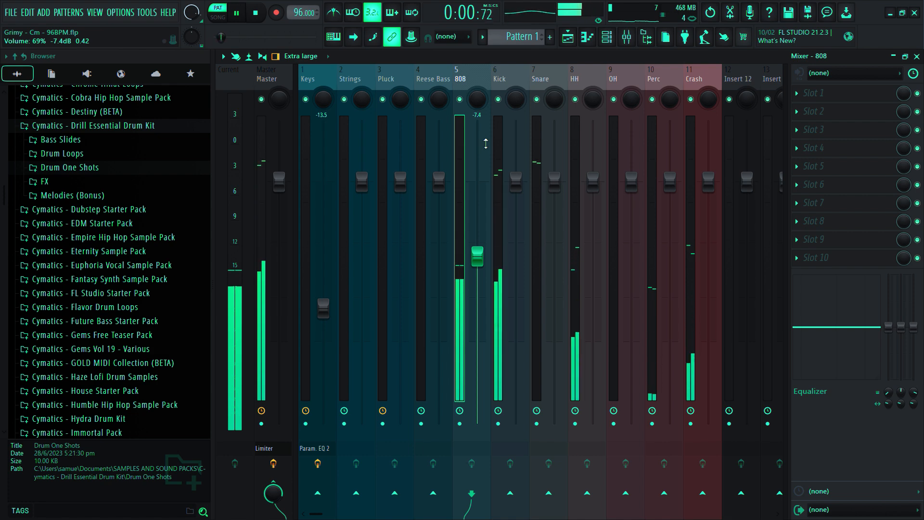
key("F6")
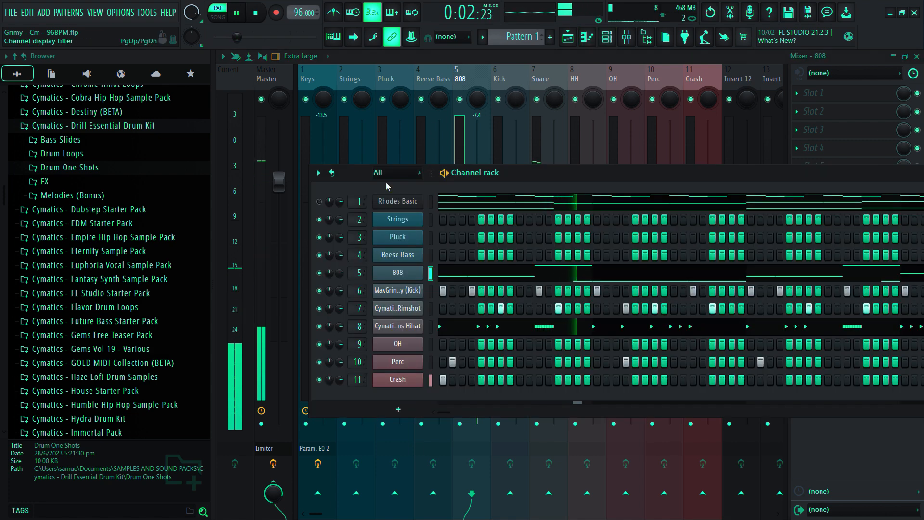
left_click(319, 202)
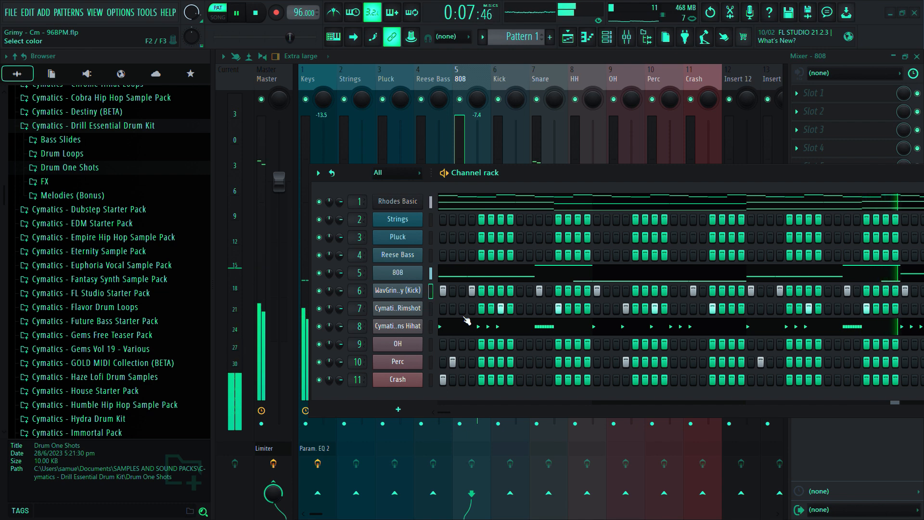
- Rename the WavGrind kick channel as Kick and the Cymatics rimshot channel as Rim
key("Return")
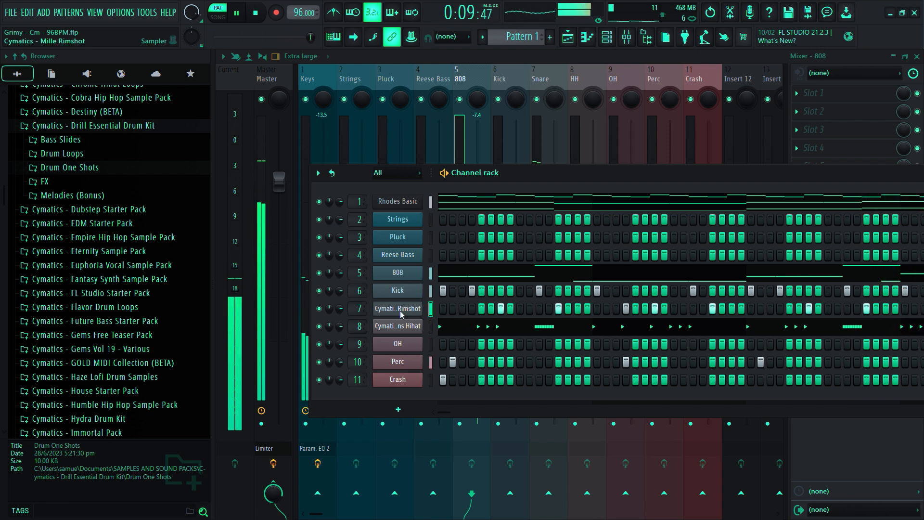
left_click(457, 333)
type("Rim")
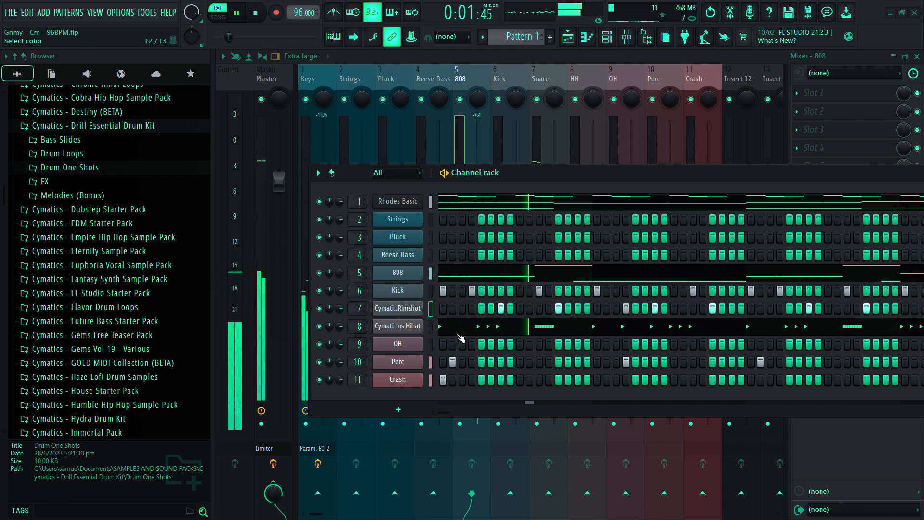
key("Return")
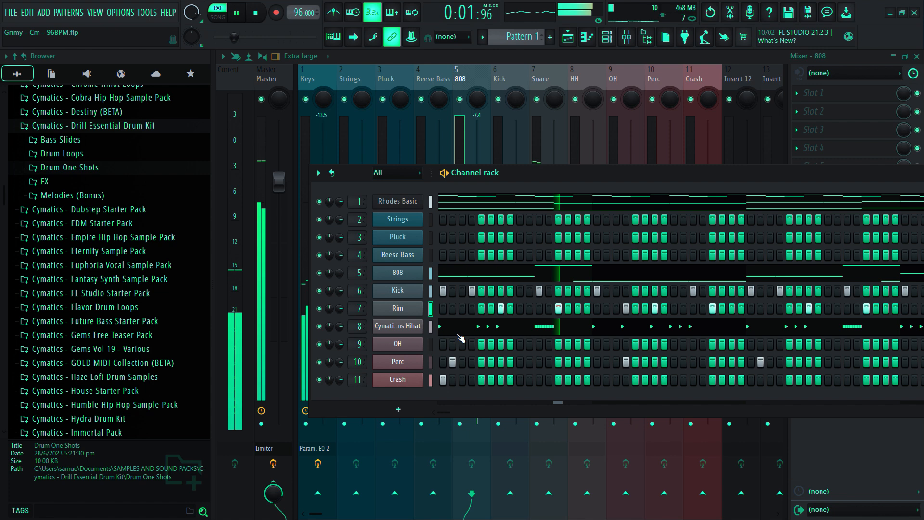
- Rename the Cymatics hi-hat channel as HH
left_click(420, 332)
key("F2")
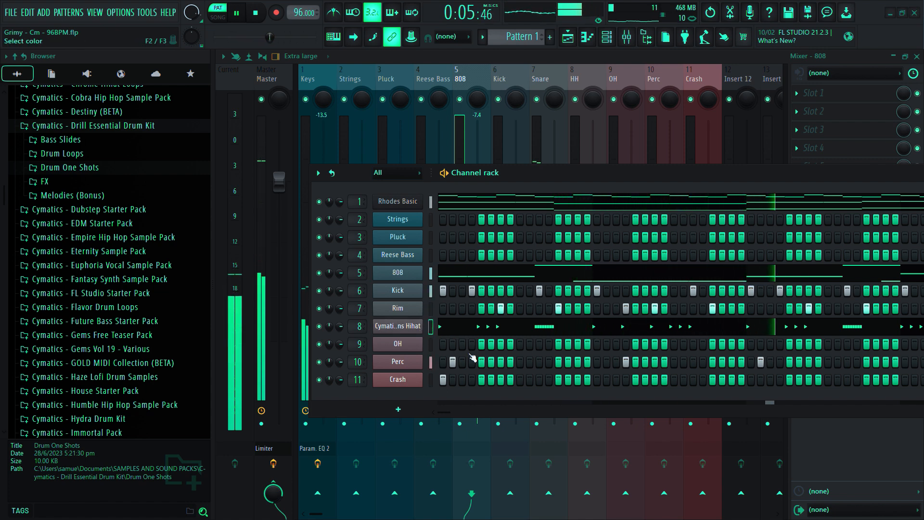
type("HH")
key("Return")
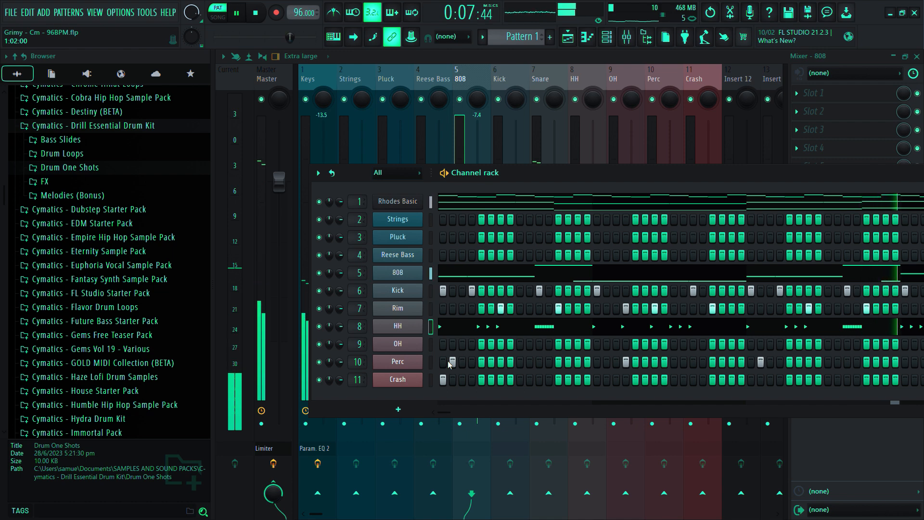
- Clone the Rhodes Basic channel onto mixer track 2 and move the upper melody notes from the original's piano roll into the clone's
left_click(430, 206)
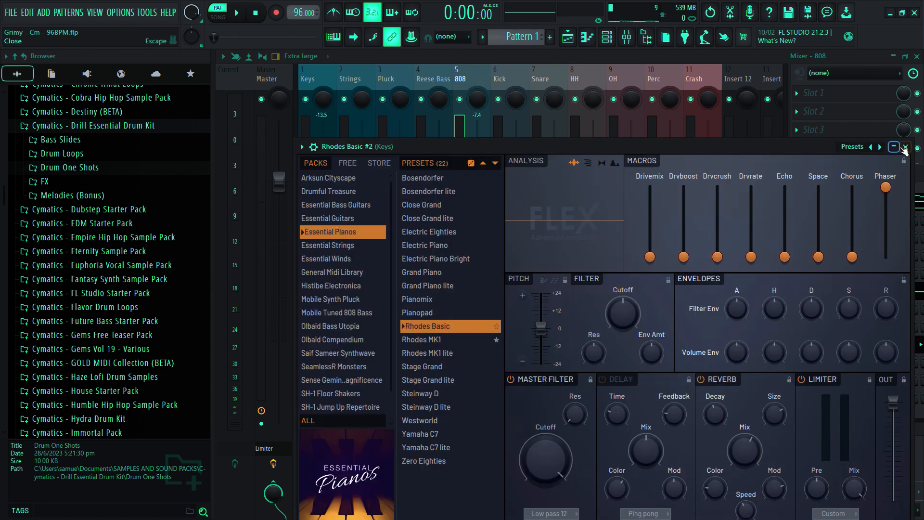
left_click(905, 147)
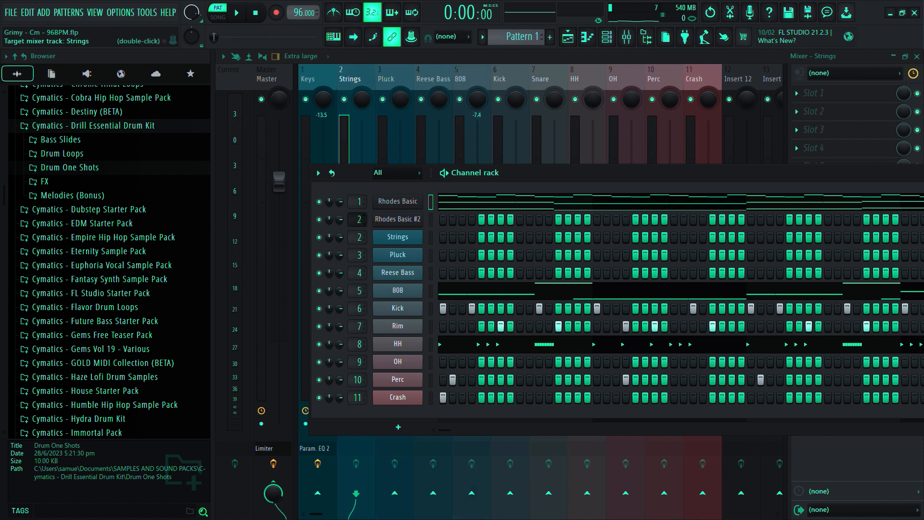
left_click(595, 37)
left_click_drag(646, 219, 260, 84)
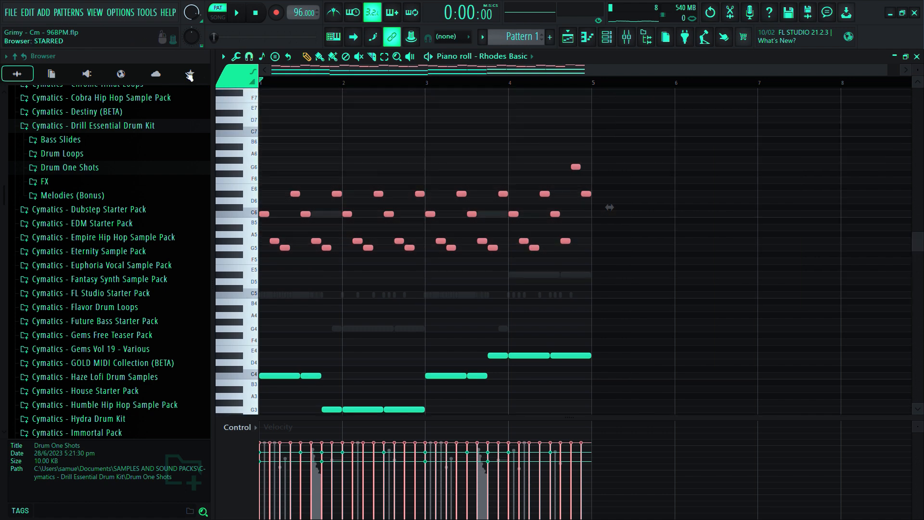
key("Delete")
left_click(607, 36)
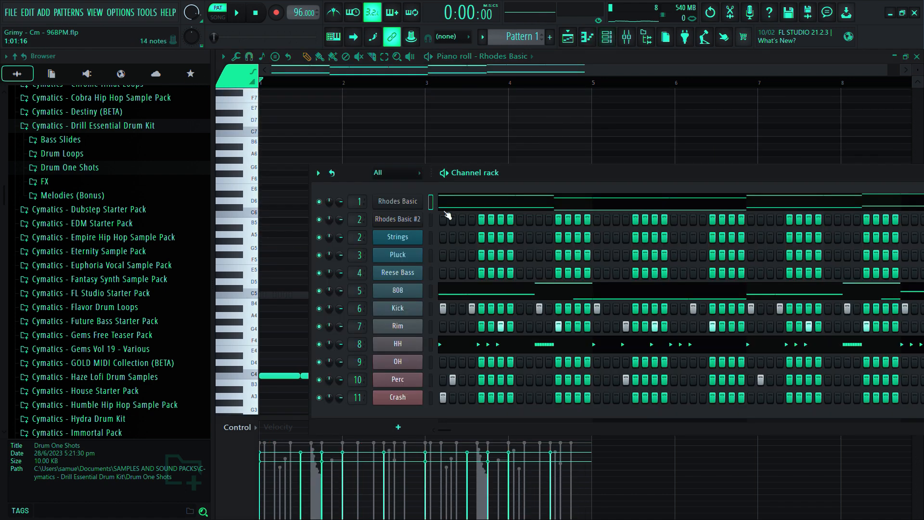
left_click(588, 36)
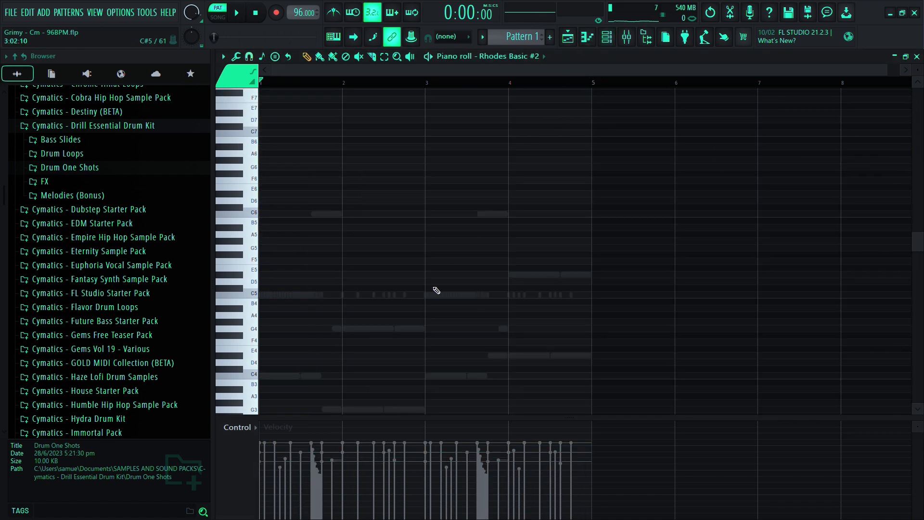
key("ctrl+v")
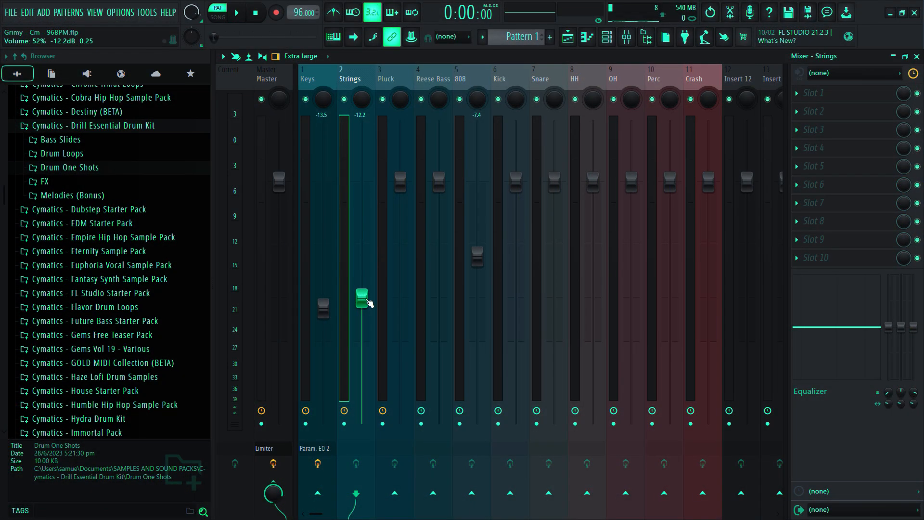
- Play the pattern and balance the mixer levels, setting the Strings track to -17.5 dB and the Keys track to -11.1 dB
key("space")
left_click_drag(369, 302, 369, 331)
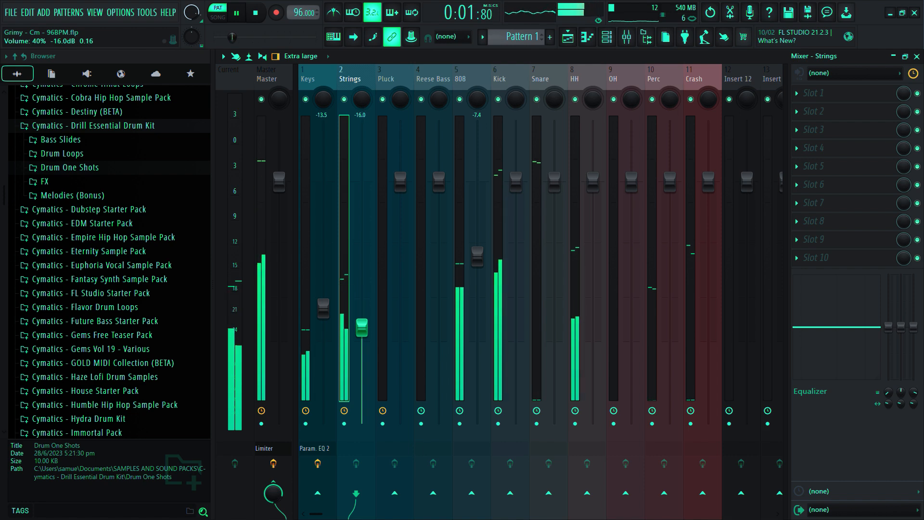
left_click_drag(323, 309, 323, 289)
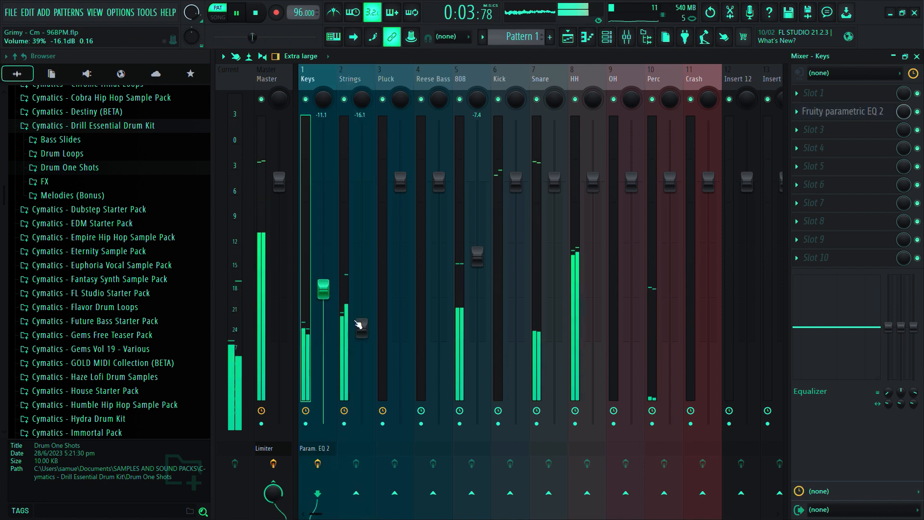
left_click_drag(359, 325, 358, 334)
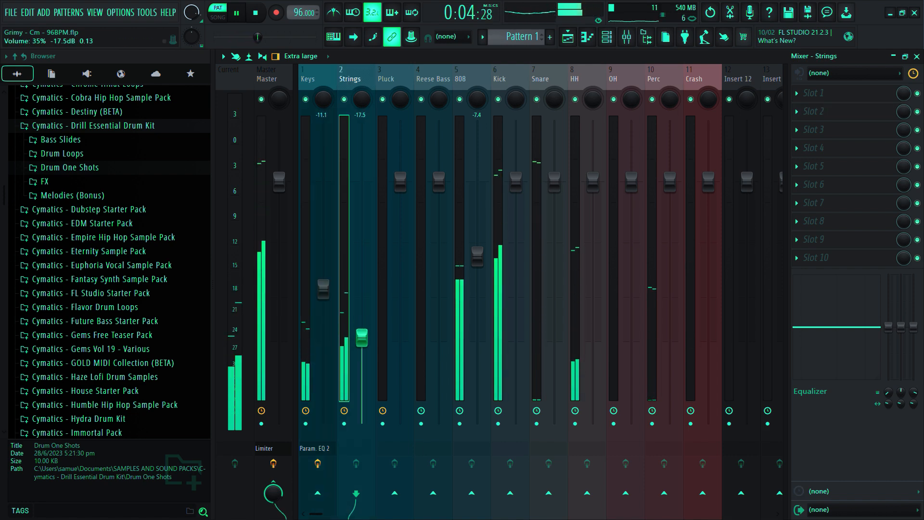
- Add Fruity parametric EQ 2 to the Strings mixer track and turn band 1 into a high pass that rolls off the lows
left_click(818, 112)
left_click(592, 427)
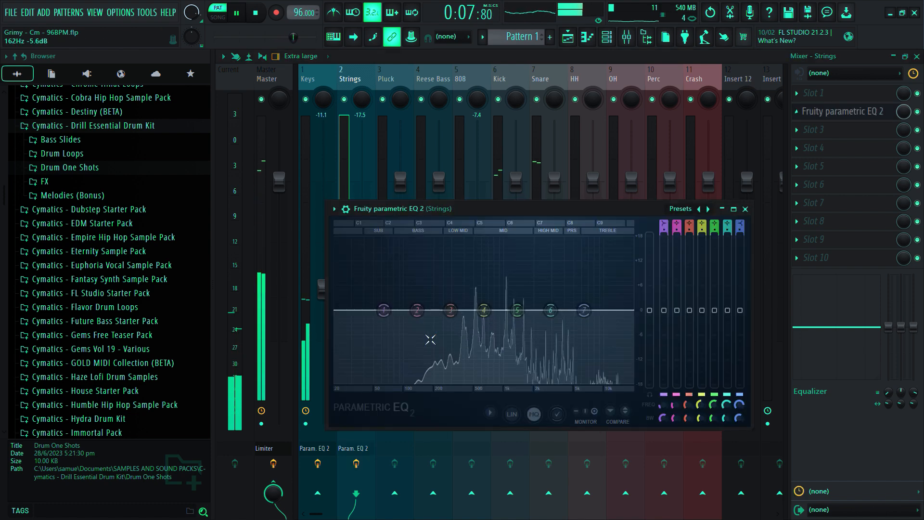
left_click_drag(384, 309, 453, 398)
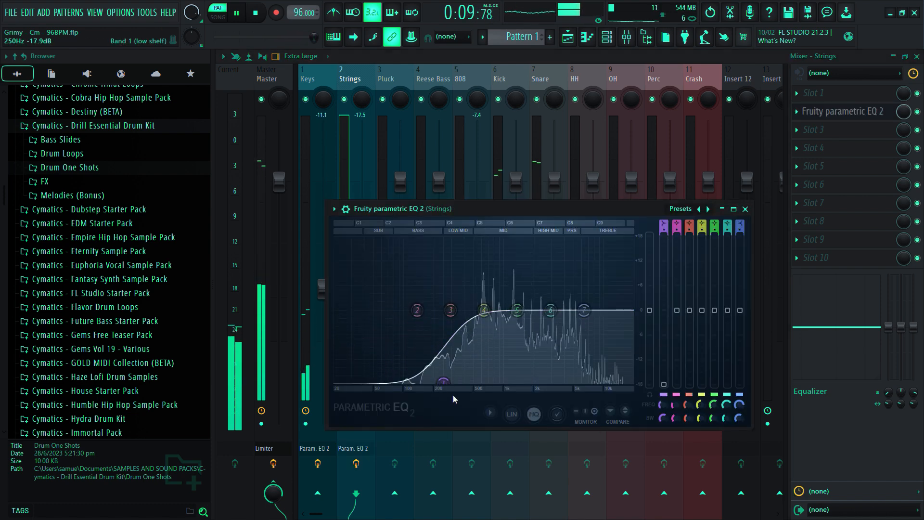
left_click(498, 442)
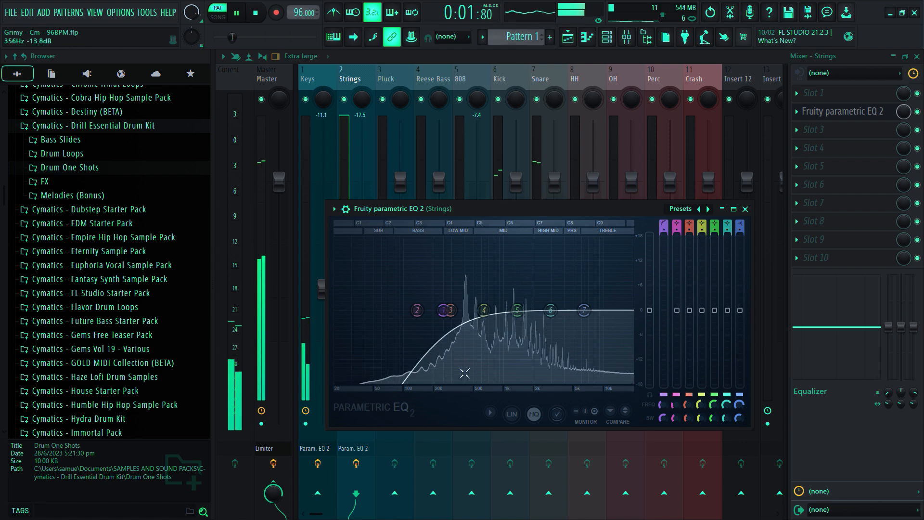
left_click_drag(444, 311, 449, 311)
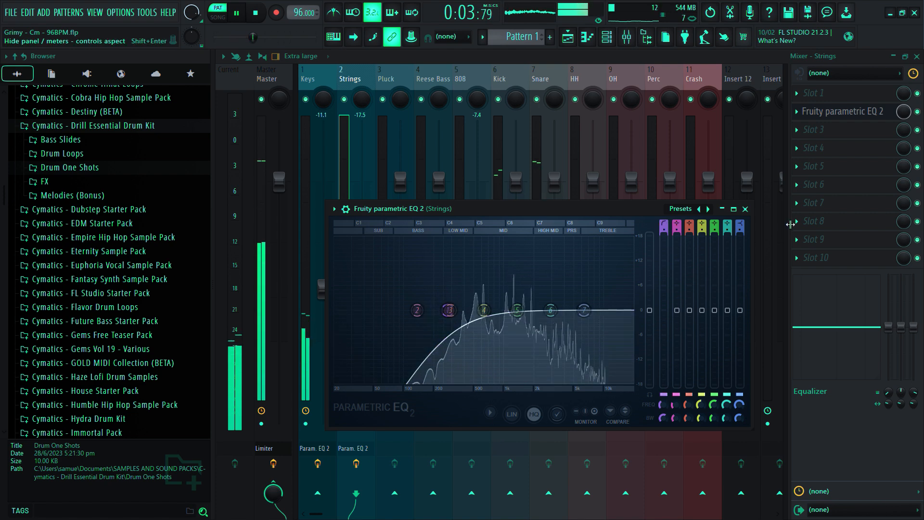
left_click(745, 209)
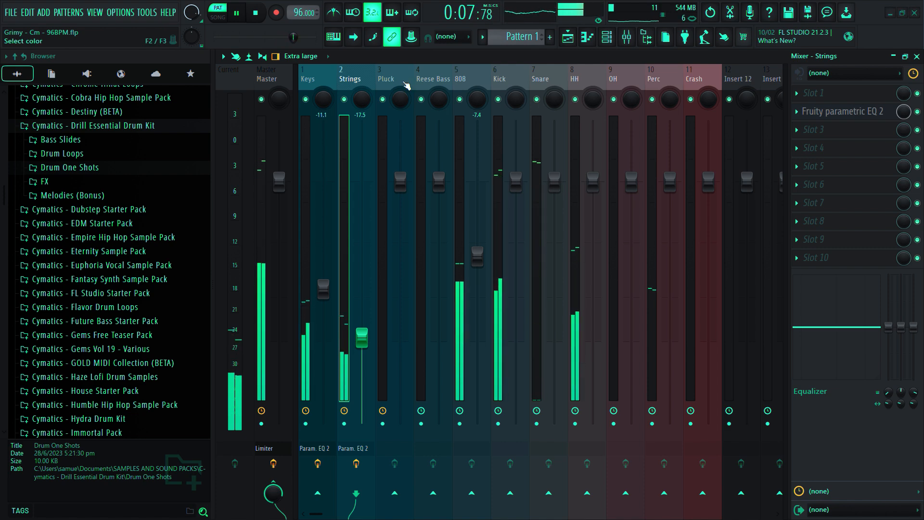
- Rename the Strings mixer track as Lead, and rename the Snare track as Rim with its volume lowered to -4.2 dB
key("ctrl+z")
left_click(321, 80)
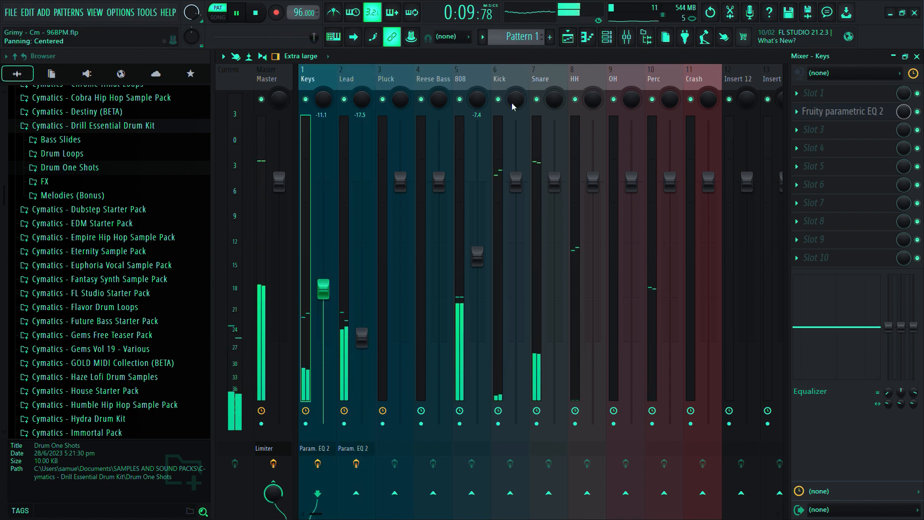
left_click(538, 81)
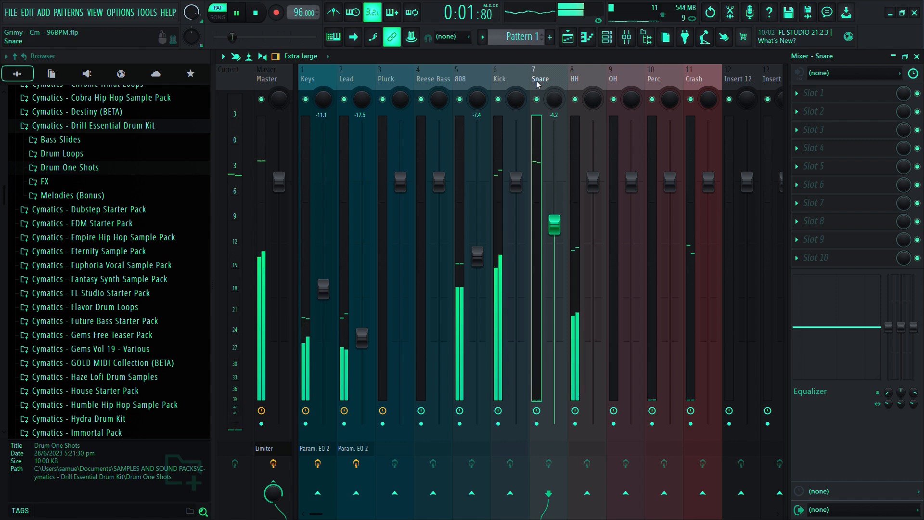
key("ctrl+z")
- Lower the HH mixer track to -1.1 dB and add Fruity parametric EQ 2 with band 1 as a high pass cutting the lows and mids
left_click(583, 85)
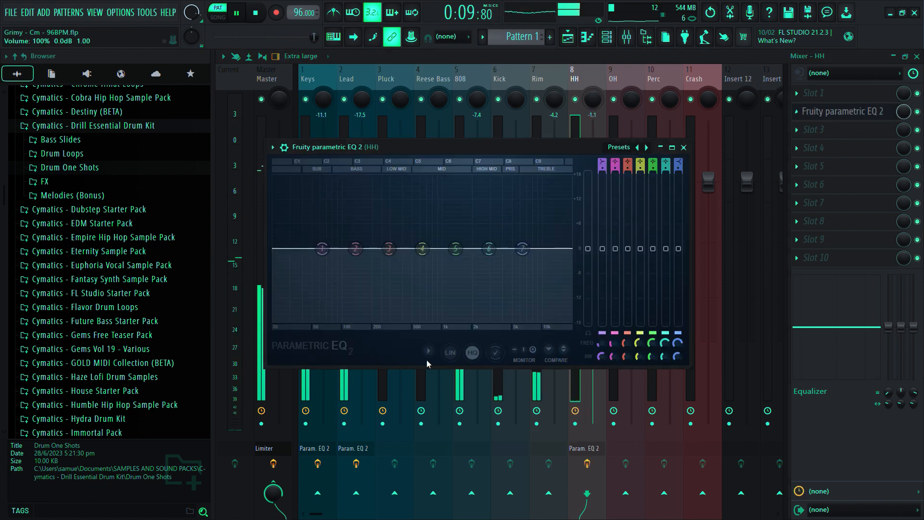
left_click_drag(324, 249, 451, 321)
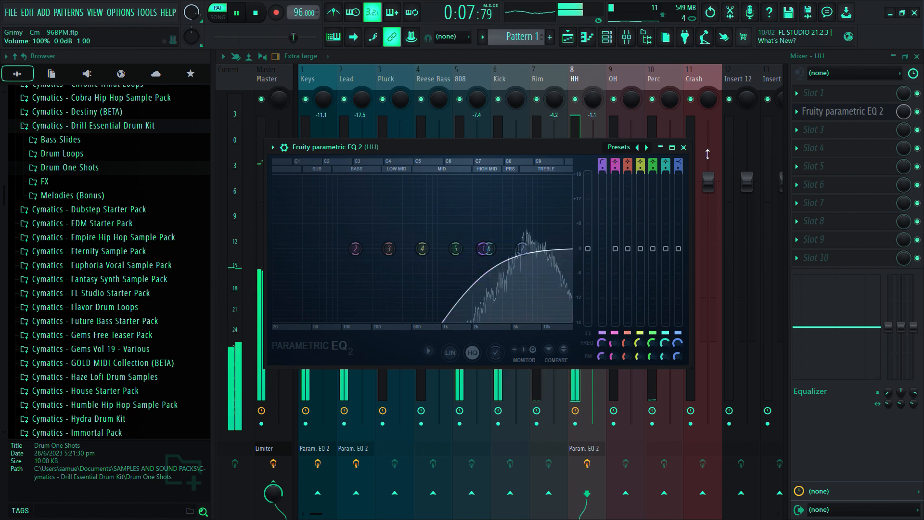
left_click(684, 148)
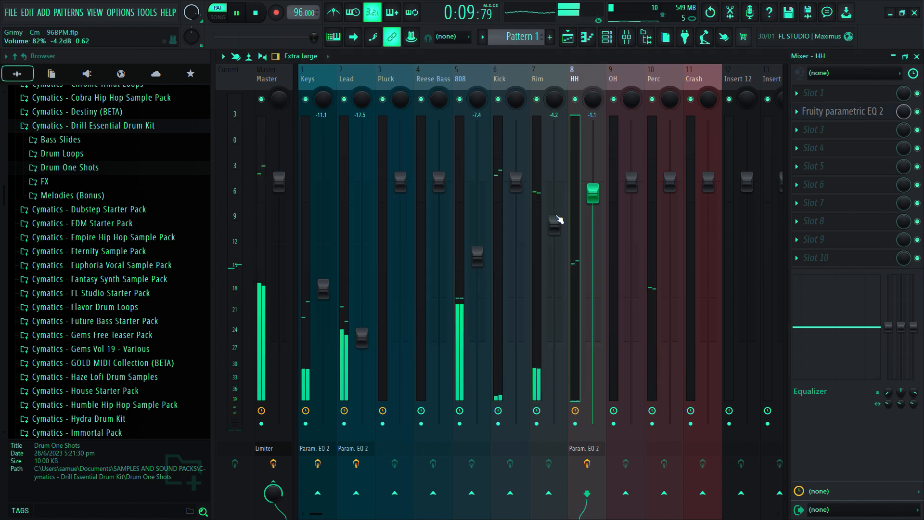
- Set the Rim mixer track's volume to -6.5 dB and the Crash track's to -7.2 dB
left_click_drag(559, 219, 559, 237)
left_click_drag(554, 240, 554, 246)
left_click_drag(708, 181, 708, 253)
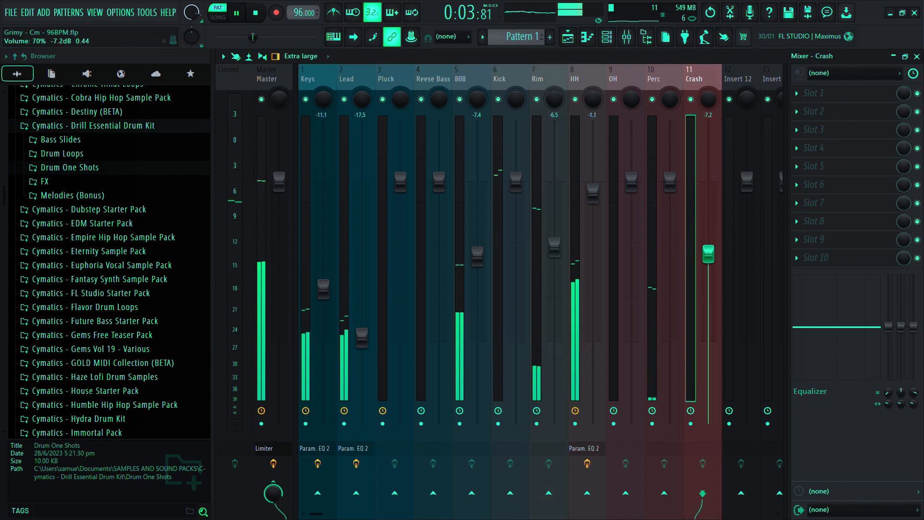
- Lower the cutoff of the band 1 high pass in the Keys track's Fruity parametric EQ 2 and steepen its slope
left_click(351, 79)
left_click(316, 77)
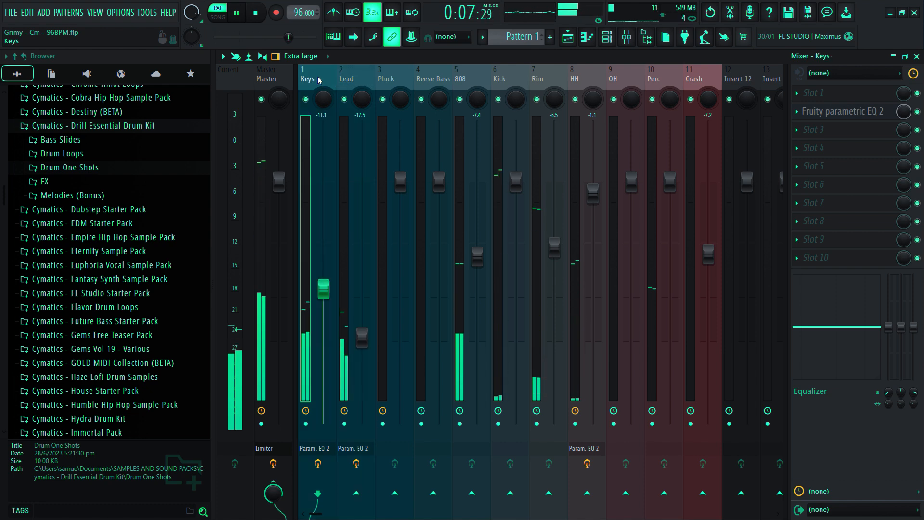
left_click(861, 113)
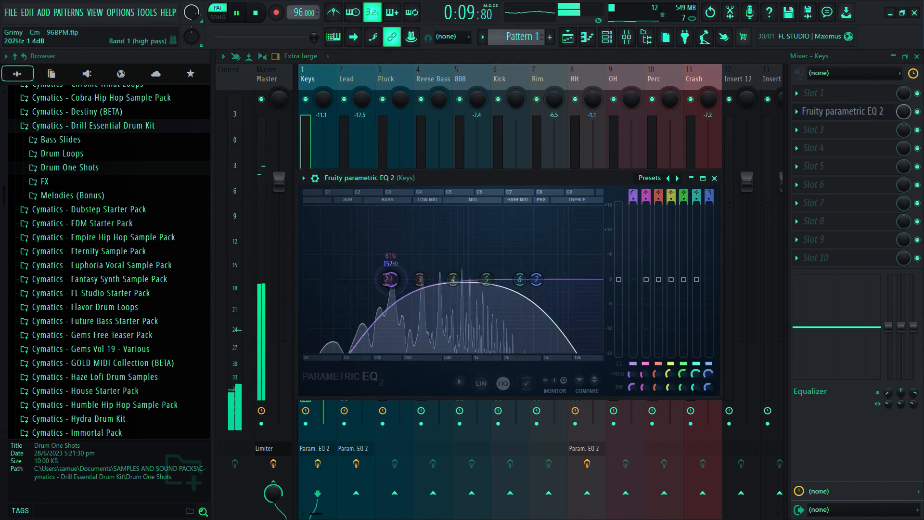
left_click_drag(390, 279, 379, 281)
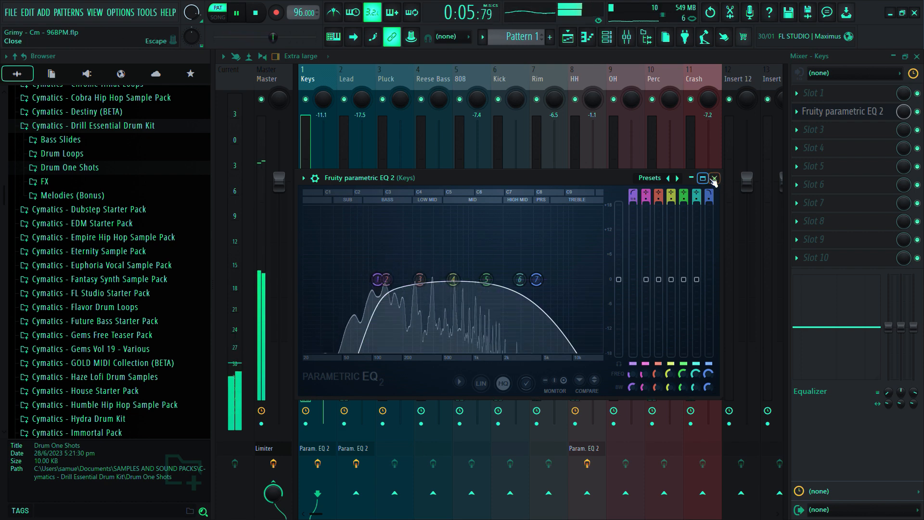
left_click(714, 178)
- Review the Lead and Master mixer tracks during playback
left_click(355, 83)
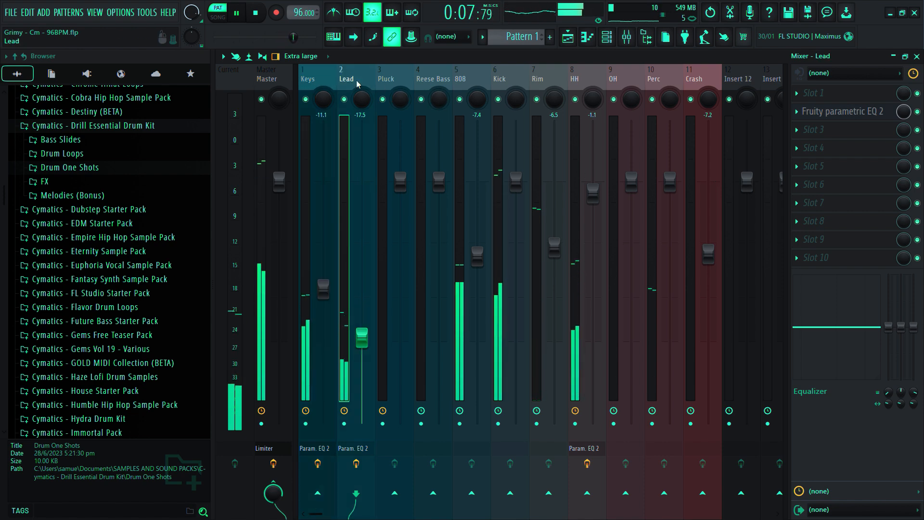
left_click(275, 77)
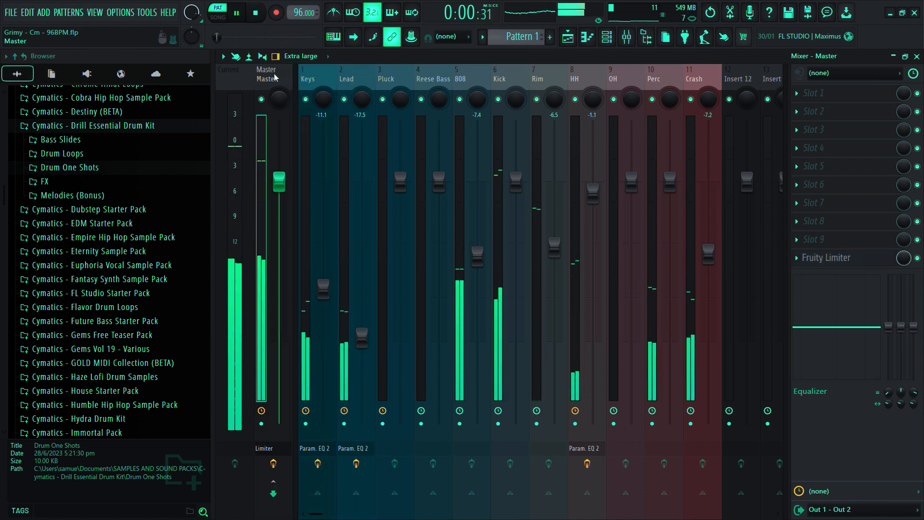
left_click(570, 36)
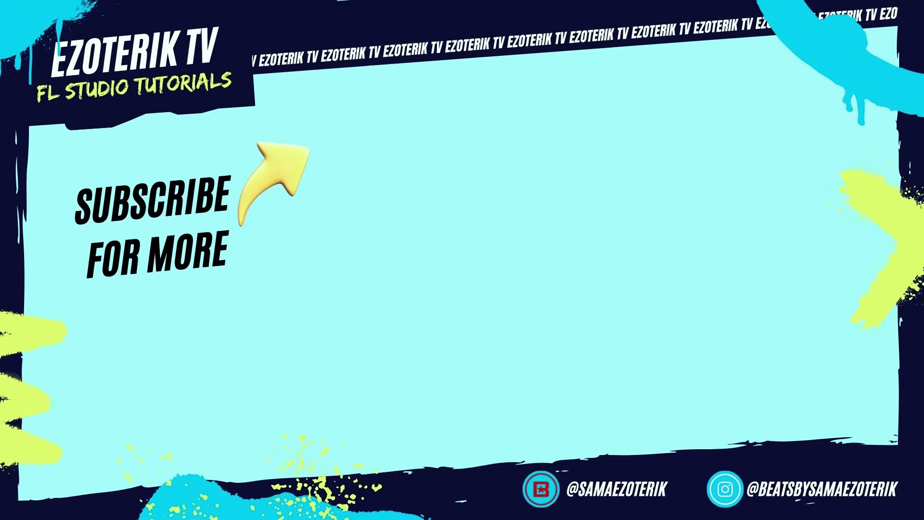